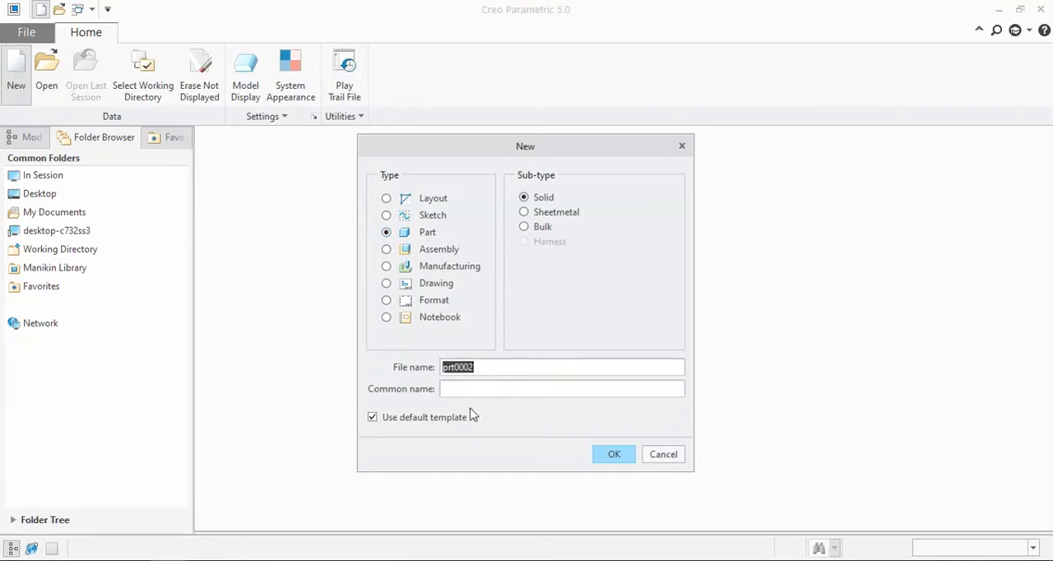
Step: Name the new solid part prorib and turn off the default template
click(424, 419)
drag(503, 368, 393, 372)
text(prorib)
click(615, 453)
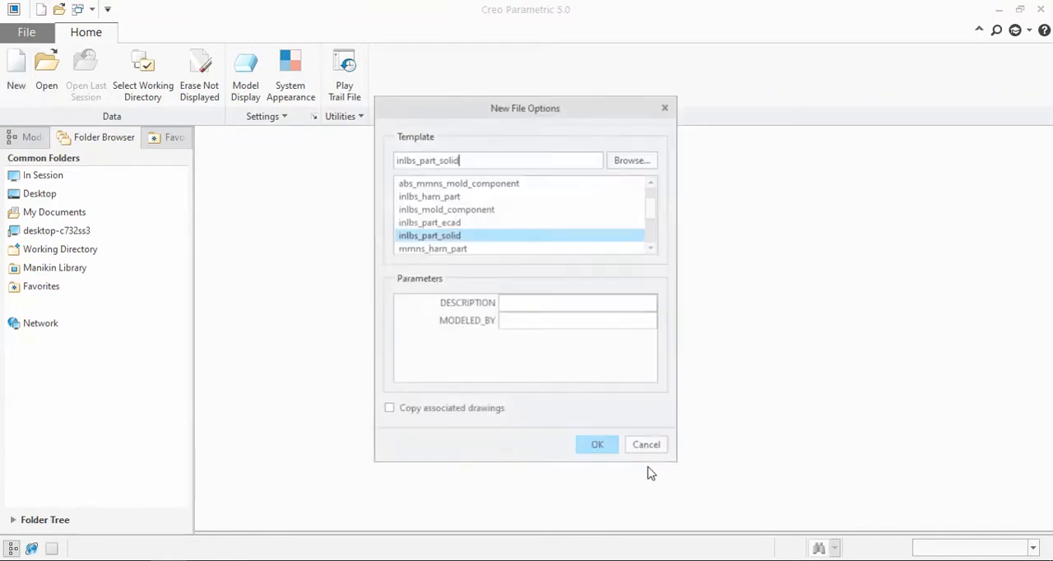
Step: Create the part from the mmns_part_solid template
click(654, 248)
click(654, 248)
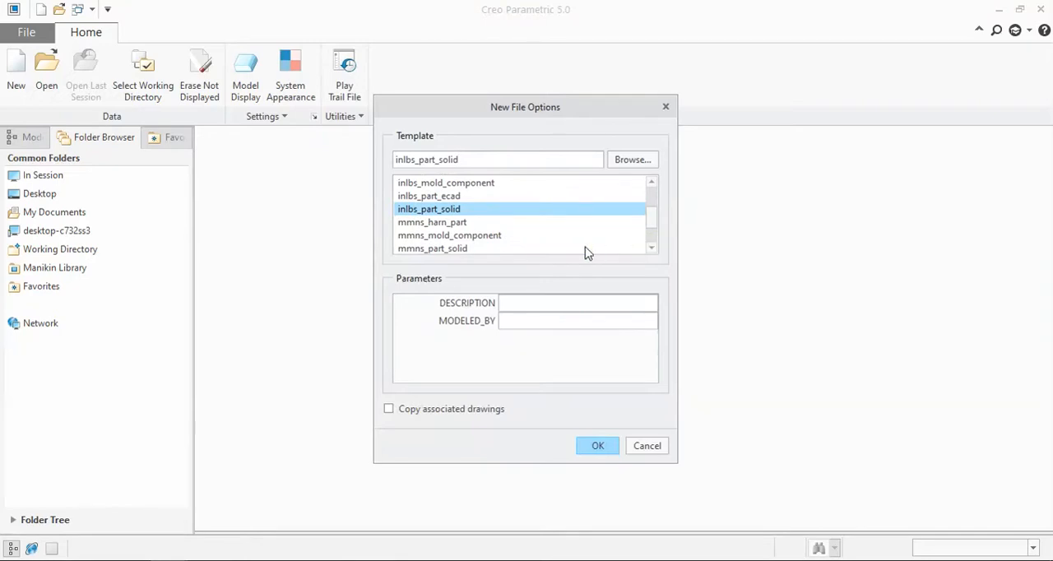
click(489, 236)
click(482, 249)
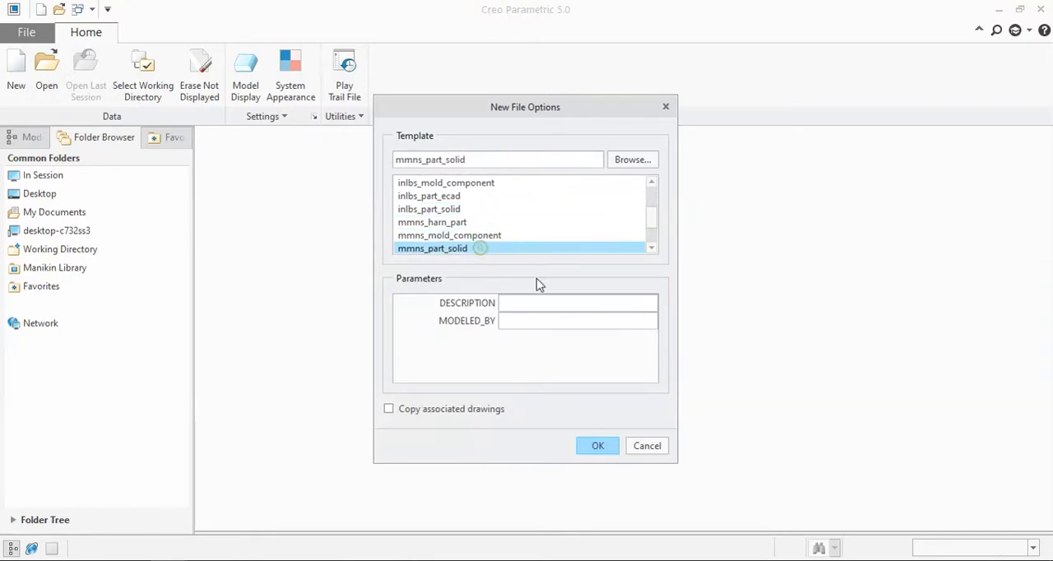
click(605, 445)
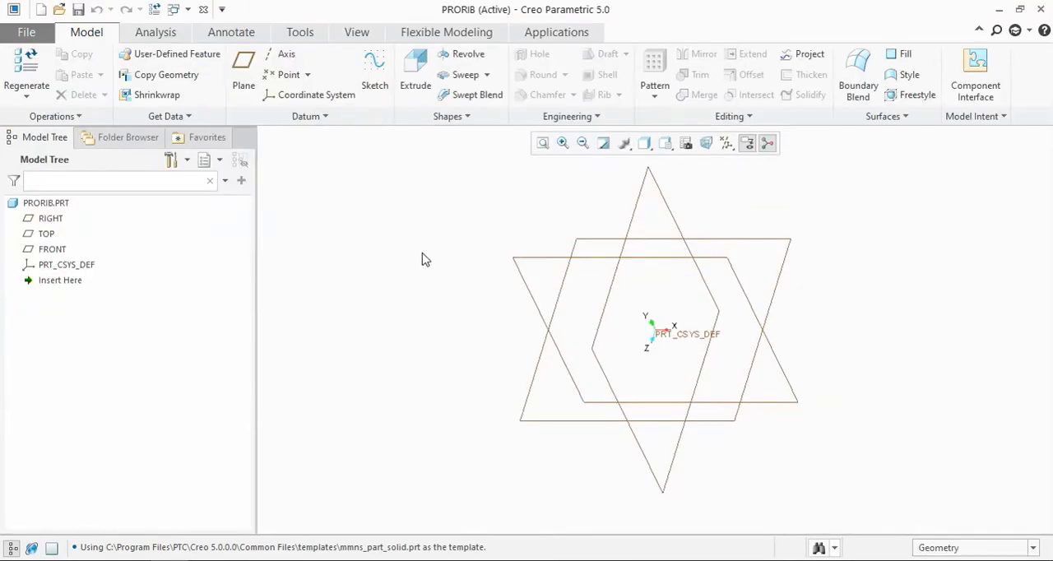
Step: Start a sketch on the TOP datum plane, oriented parallel to the screen
click(603, 241)
click(600, 176)
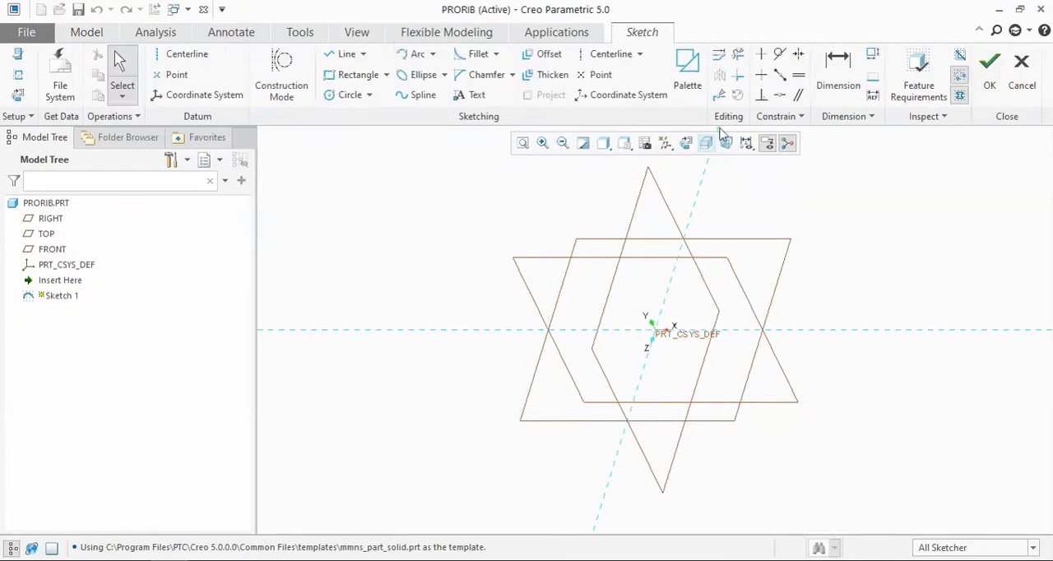
click(685, 141)
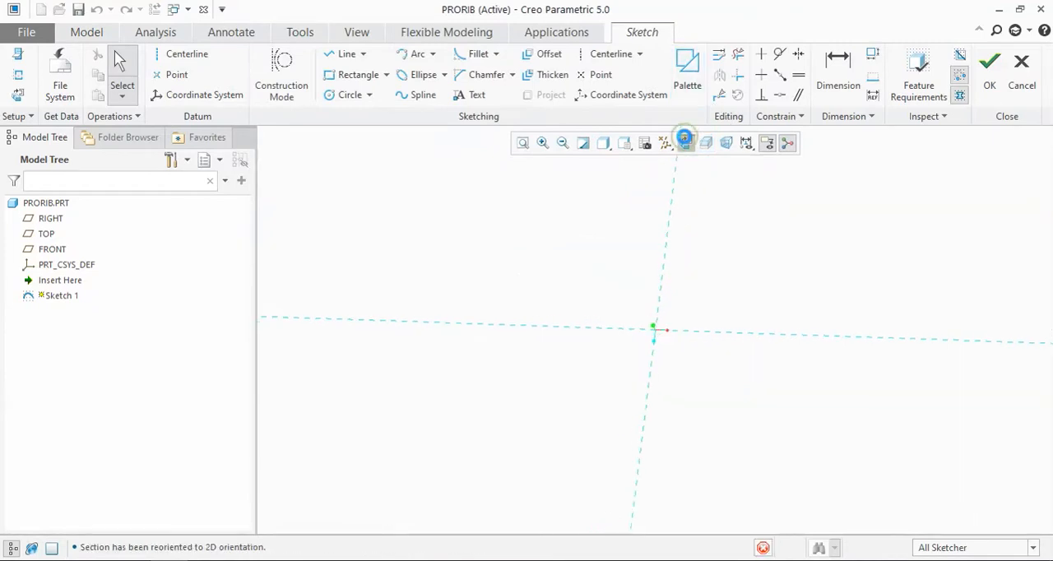
Step: Insert the L-profile from the sketcher palette at the sketch origin, keeping its default scale and rotation
click(686, 82)
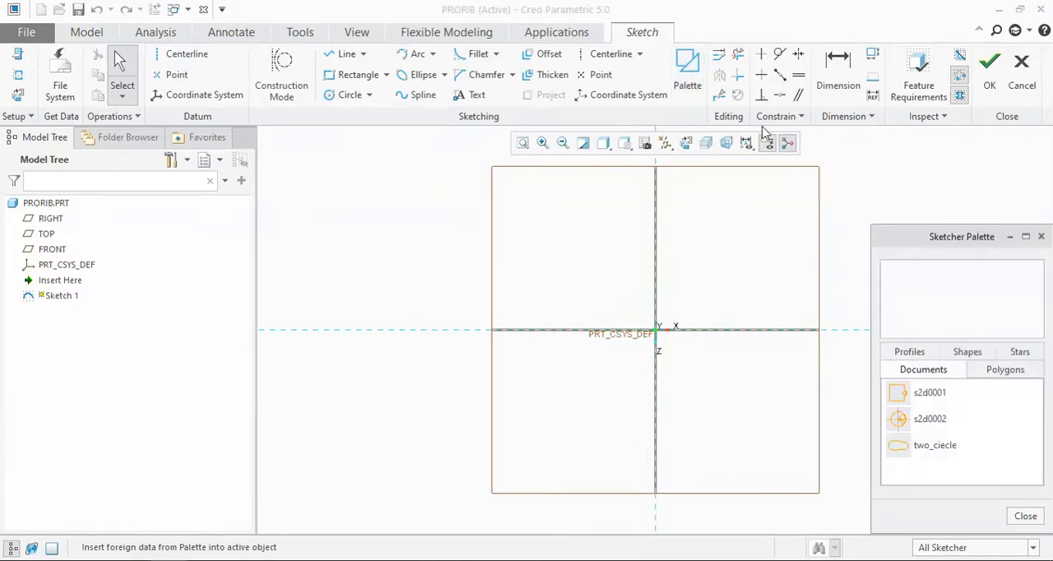
click(920, 354)
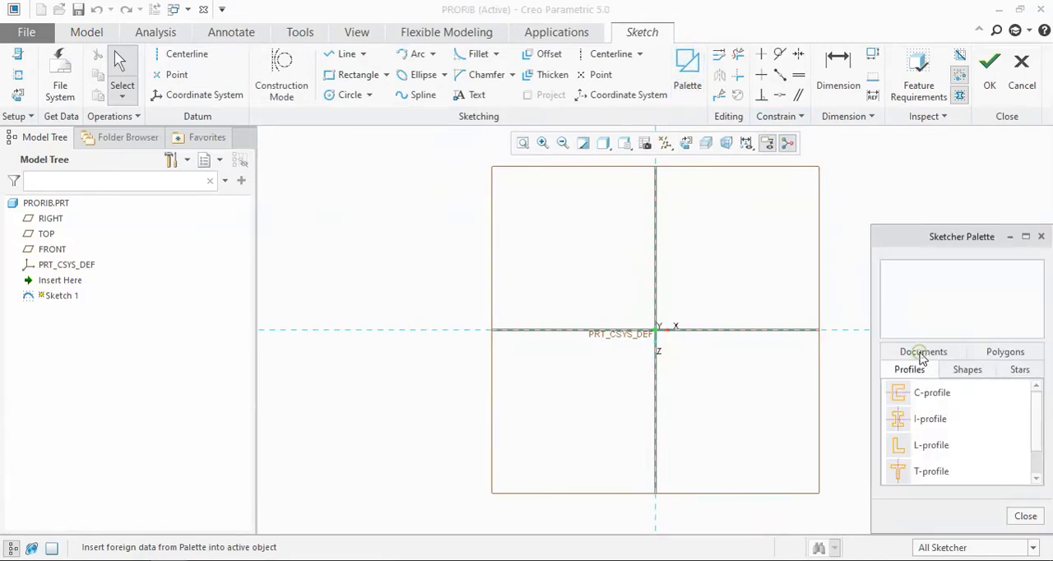
click(928, 448)
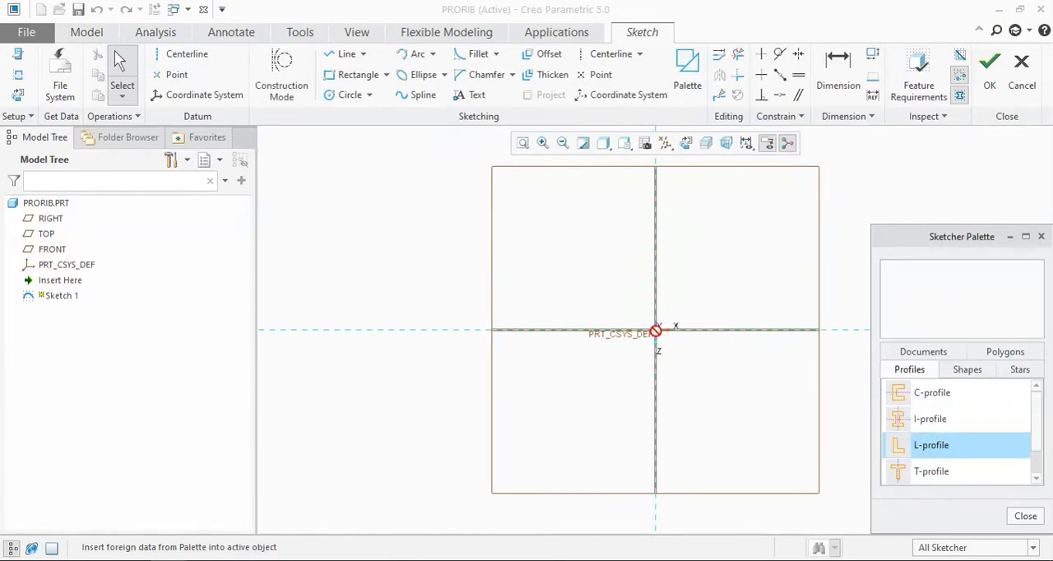
double_click(925, 449)
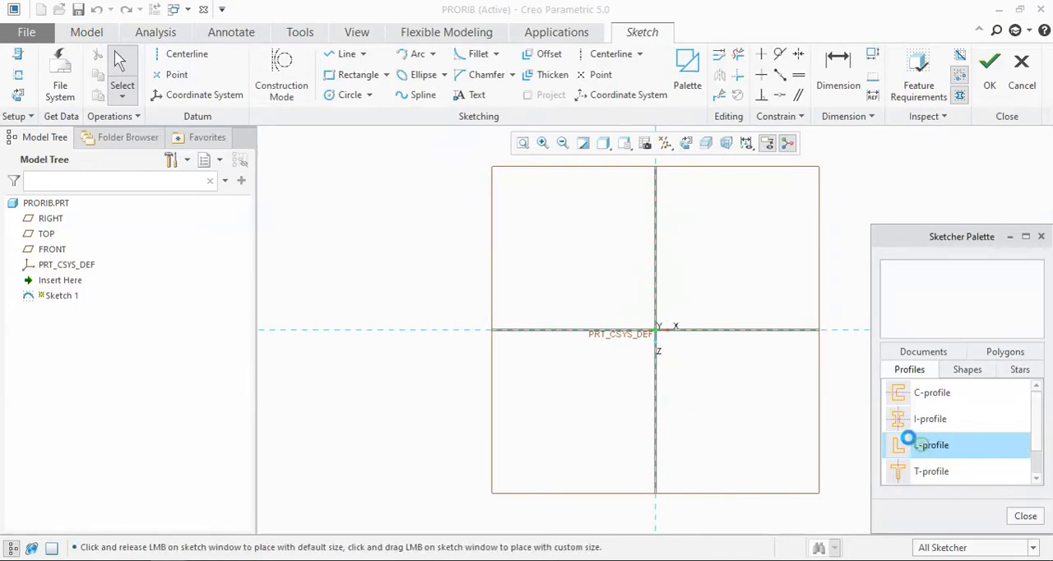
click(656, 334)
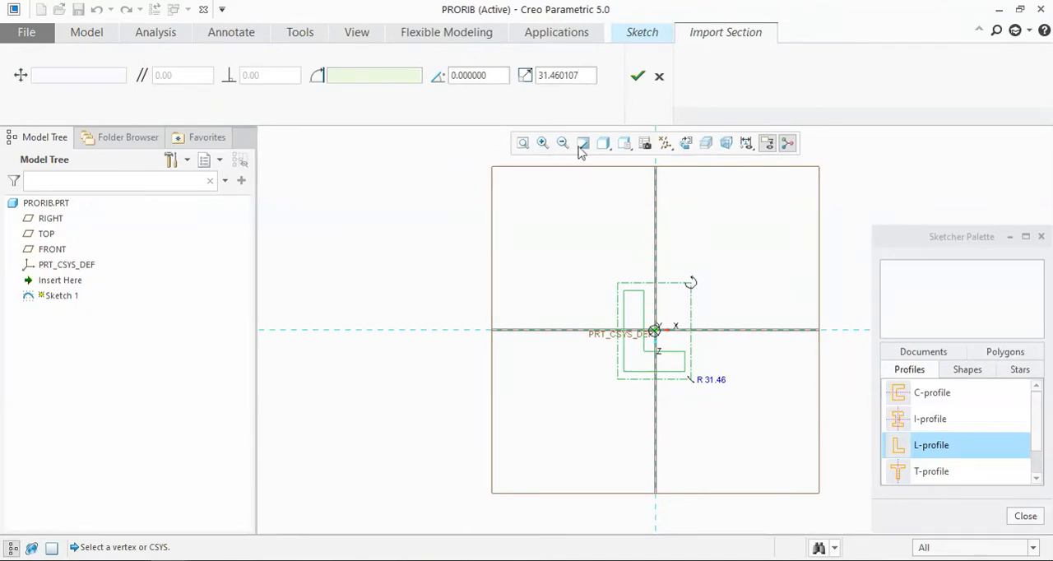
click(639, 76)
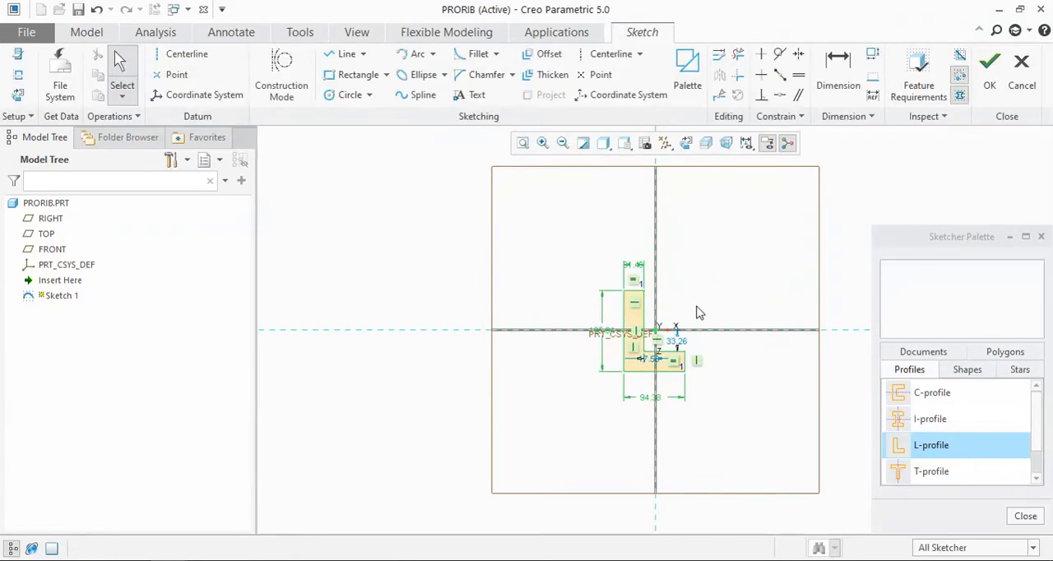
click(1040, 236)
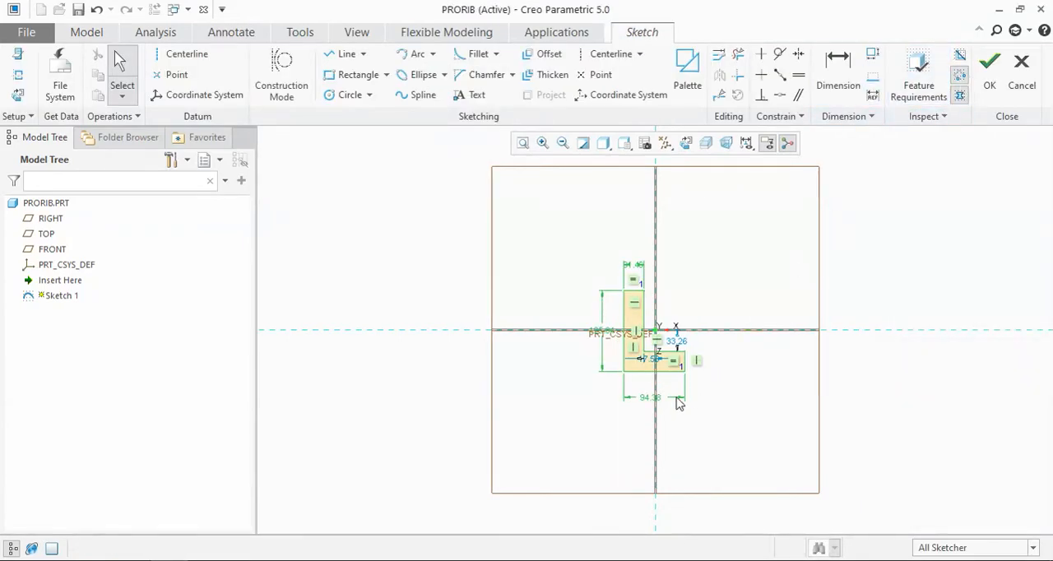
Step: Set the overall width and overall height of the L-profile to 100 mm each
double_click(650, 398)
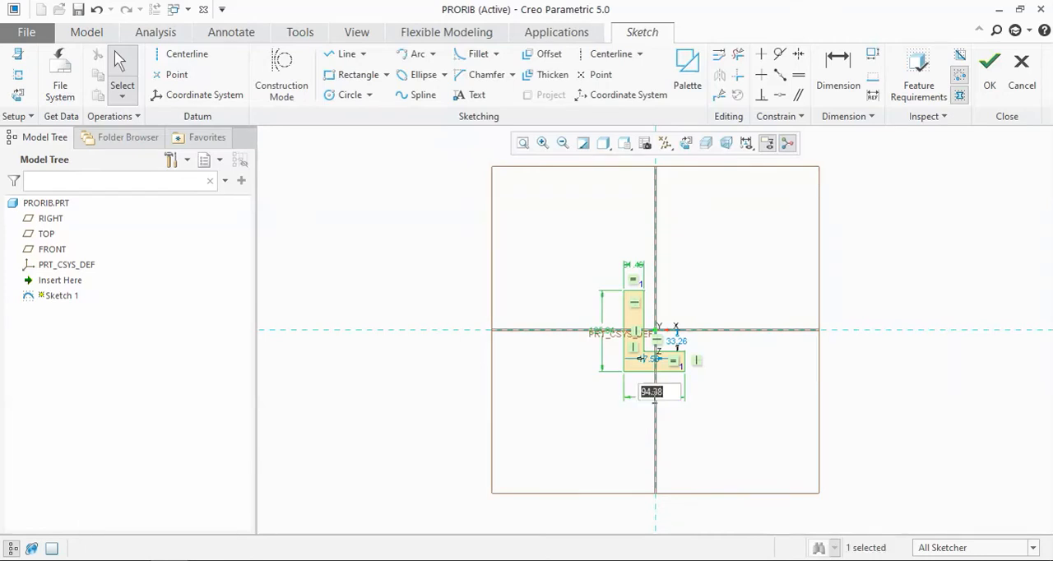
text(100)
key(Return)
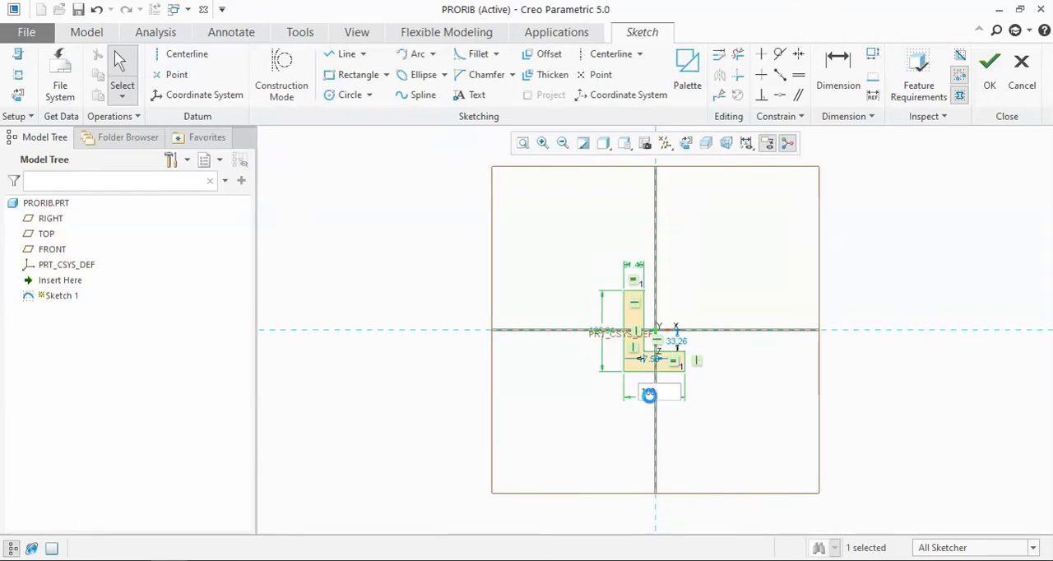
double_click(598, 336)
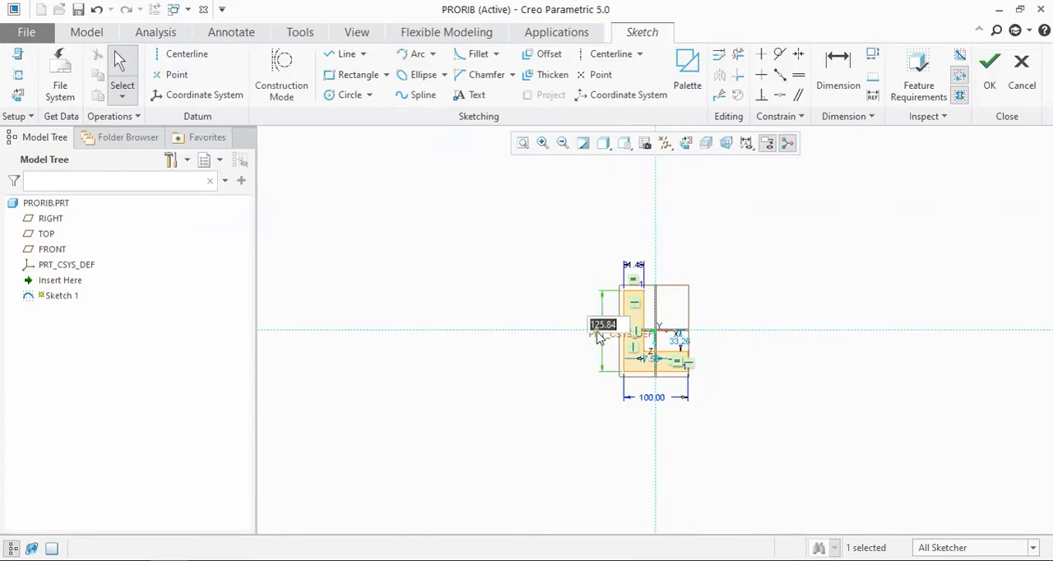
text(100)
key(Return)
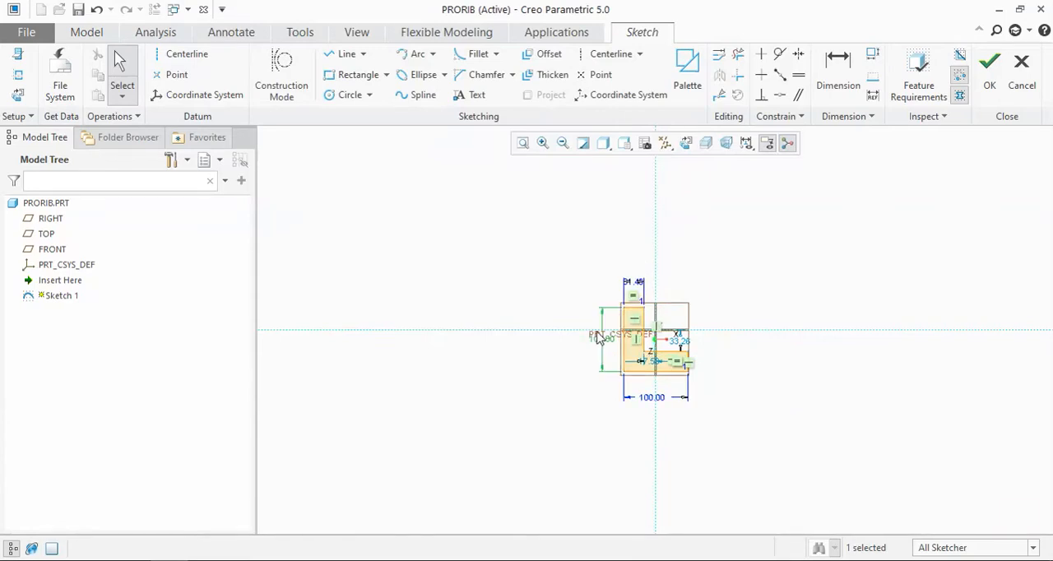
Step: Set the leg thickness of the L-profile to 10 mm and finish the sketch
scroll(642, 356, up, 5)
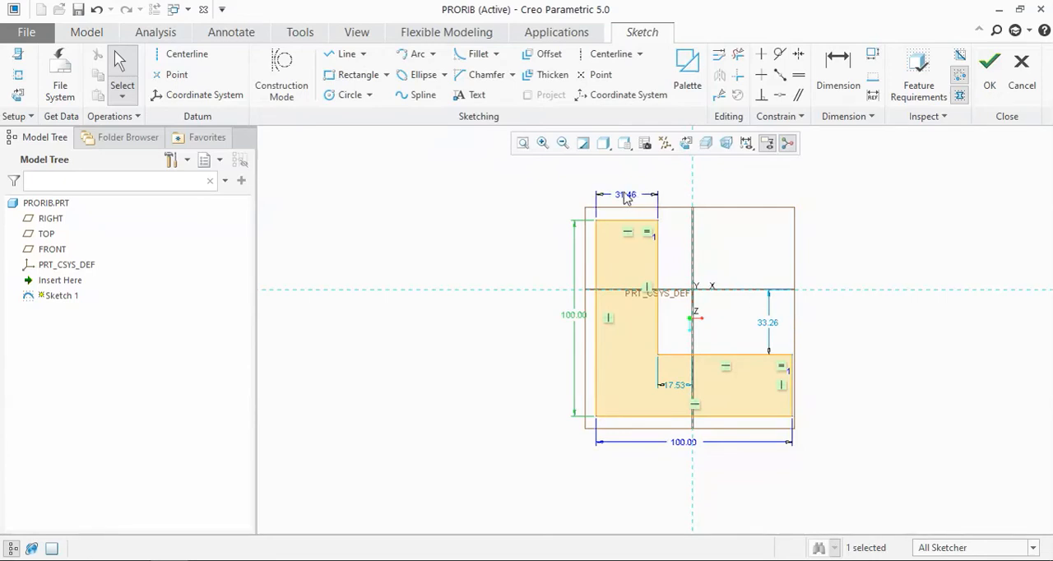
double_click(620, 198)
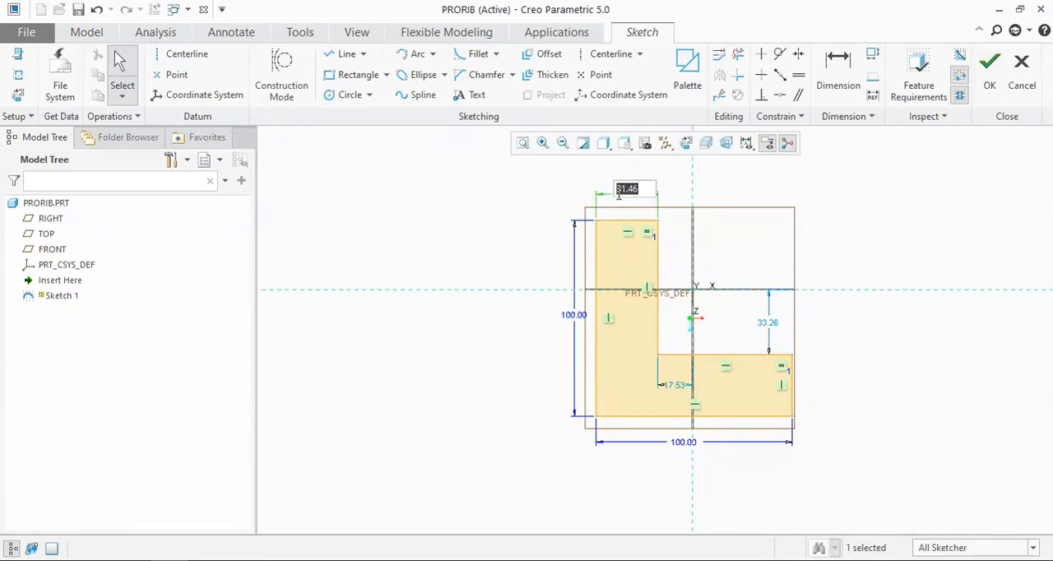
text(10)
key(Return)
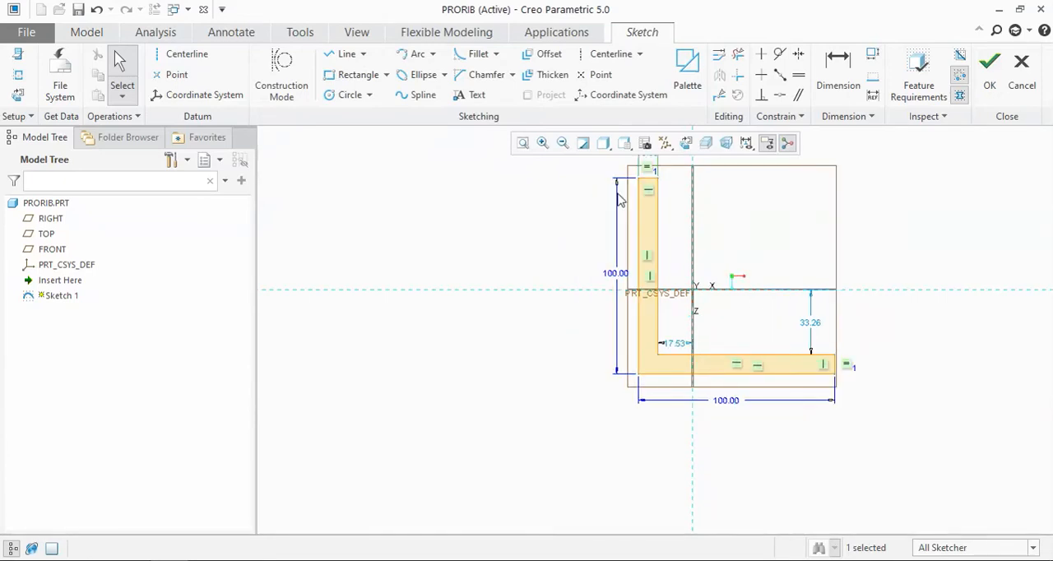
click(990, 68)
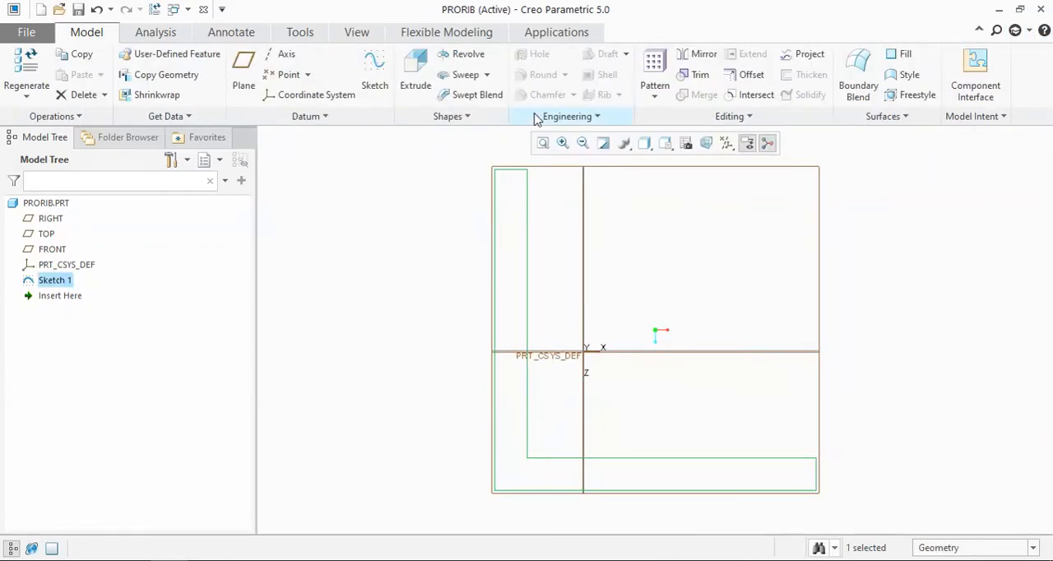
Step: Extrude the L-profile sketch 300 mm symmetrically about the sketch plane
click(414, 74)
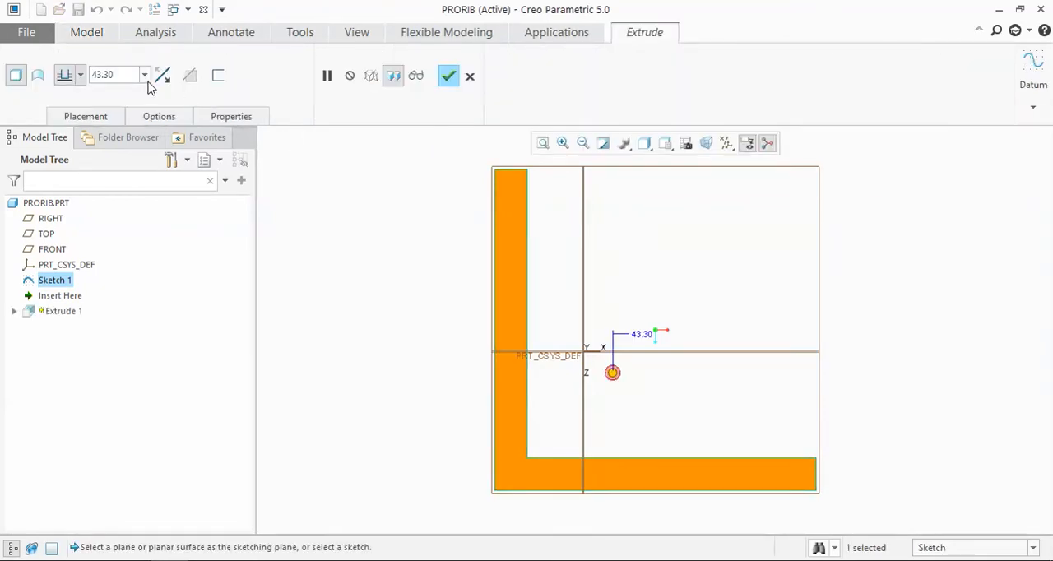
click(81, 77)
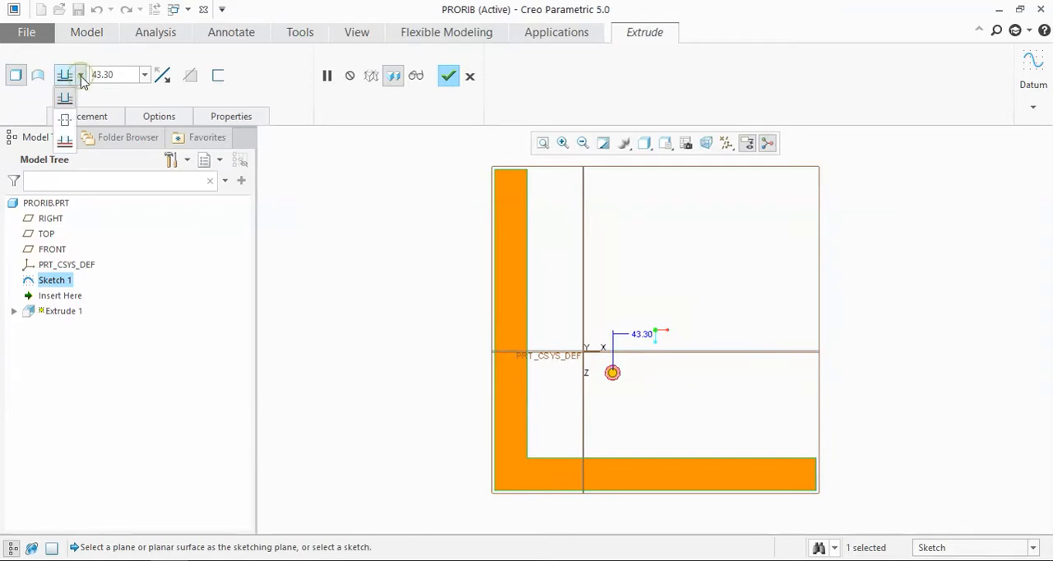
click(65, 120)
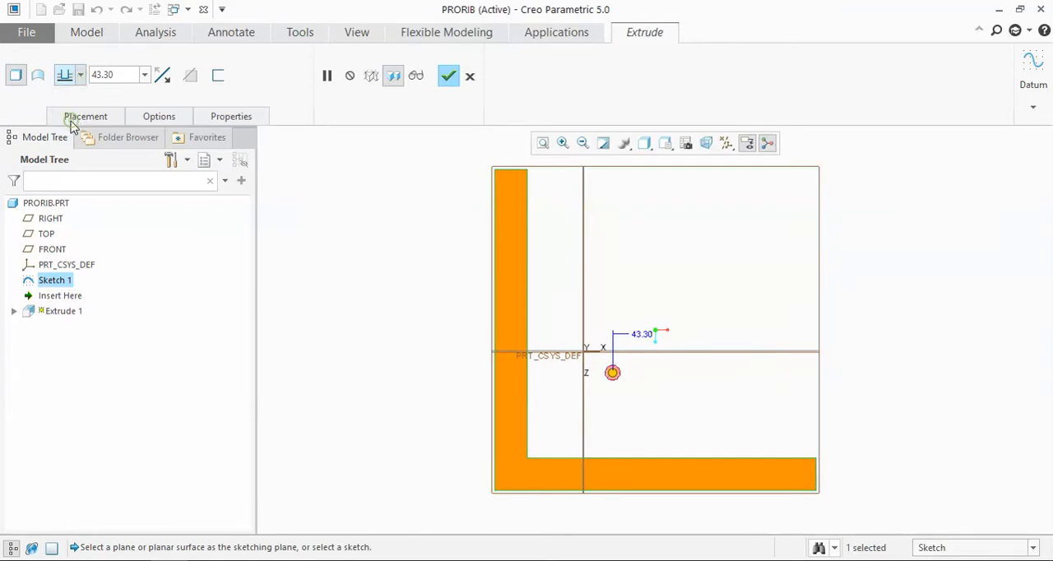
double_click(130, 75)
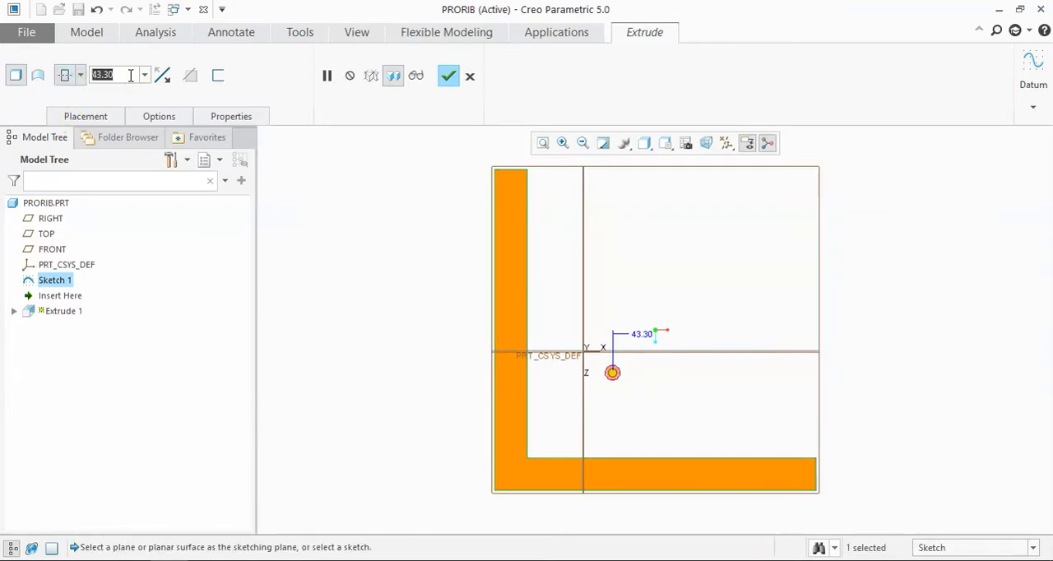
text(30)
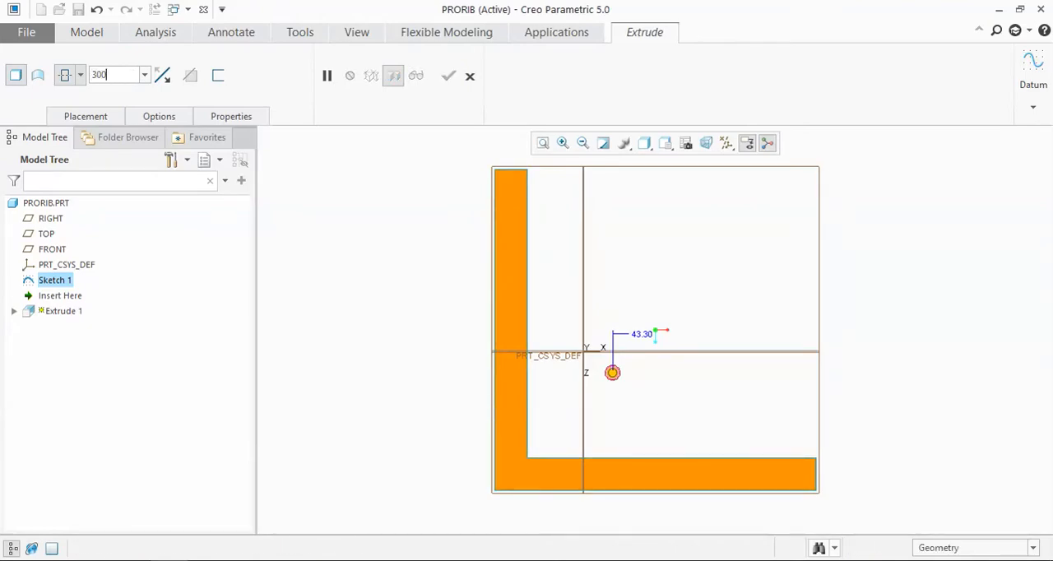
text(0)
key(Return)
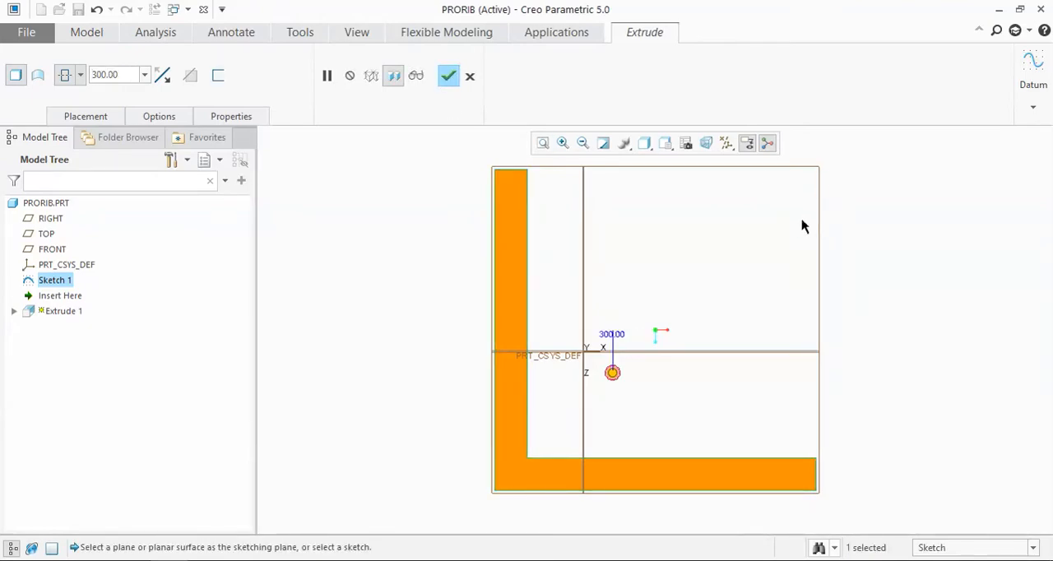
mouse_move(915, 274)
middle_down()
mouse_move(773, 308)
mouse_move(818, 291)
mouse_move(863, 231)
mouse_move(823, 301)
middle_up()
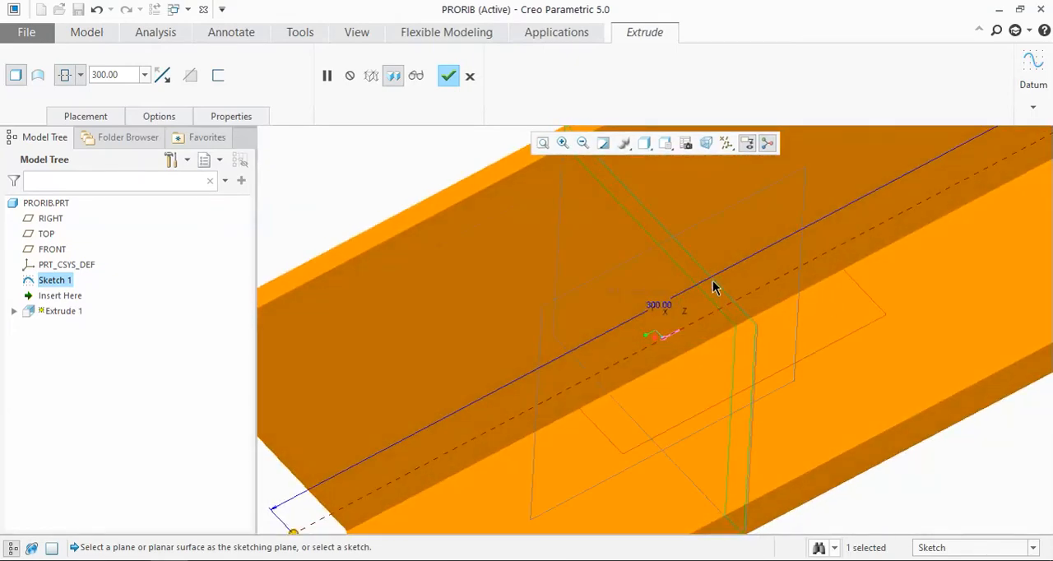
click(448, 75)
Step: Create a datum plane offset 150 mm from the TOP plane, at one end of the L-profile
scroll(513, 250, up, 3)
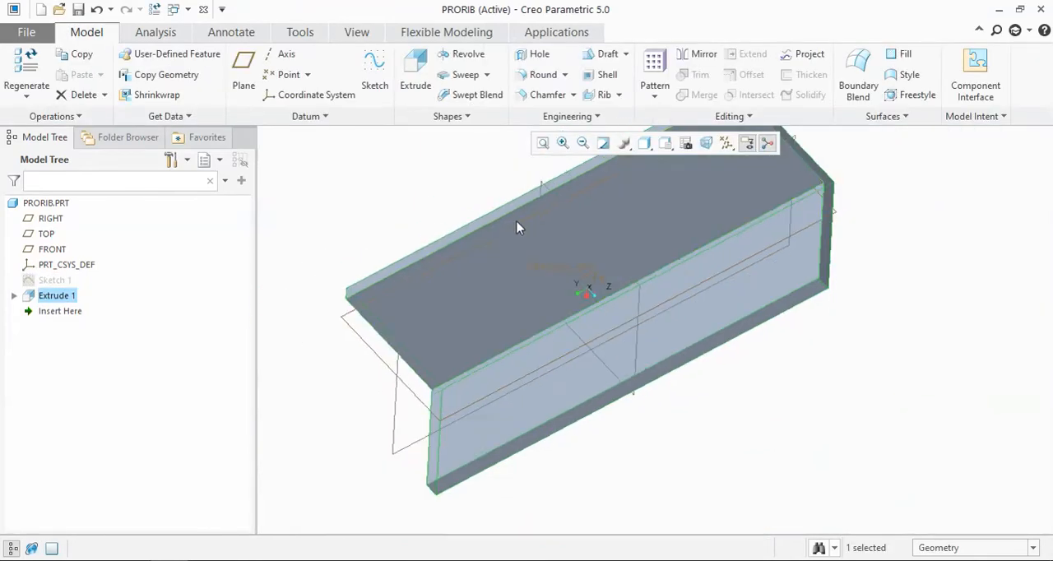
scroll(873, 337, up, 2)
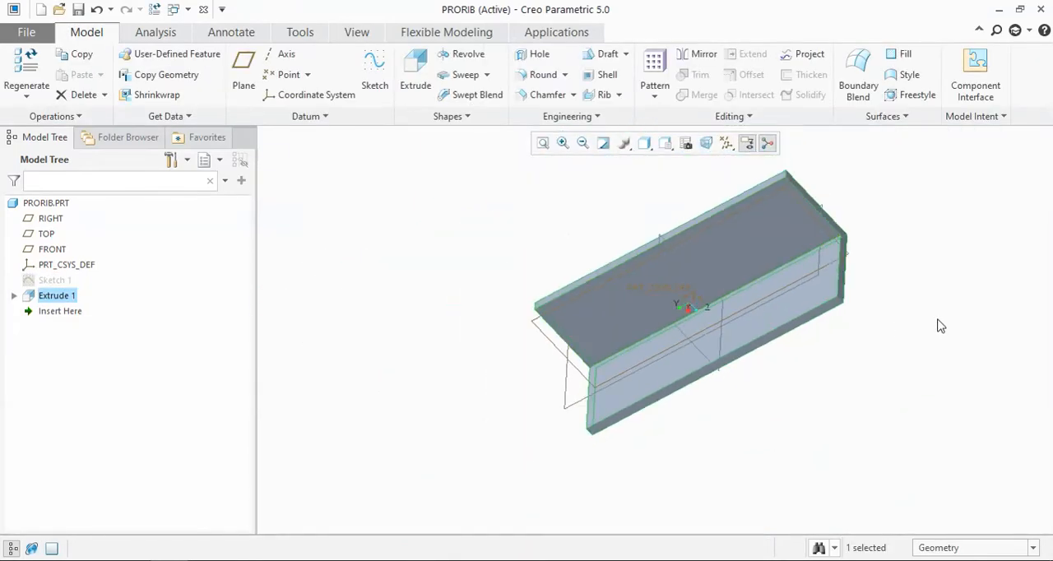
middle_drag(942, 326, 950, 299)
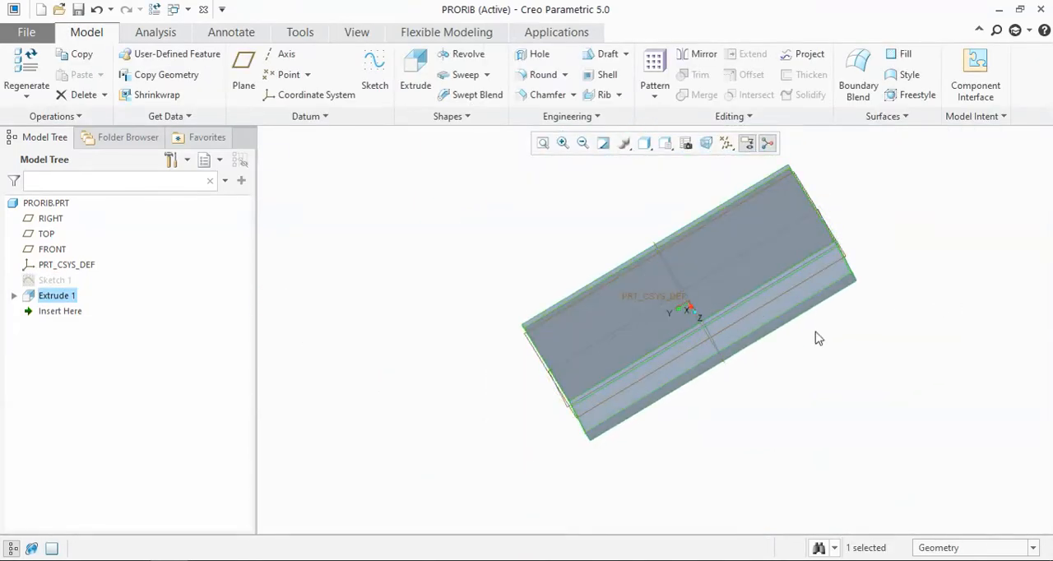
middle_drag(771, 384, 760, 394)
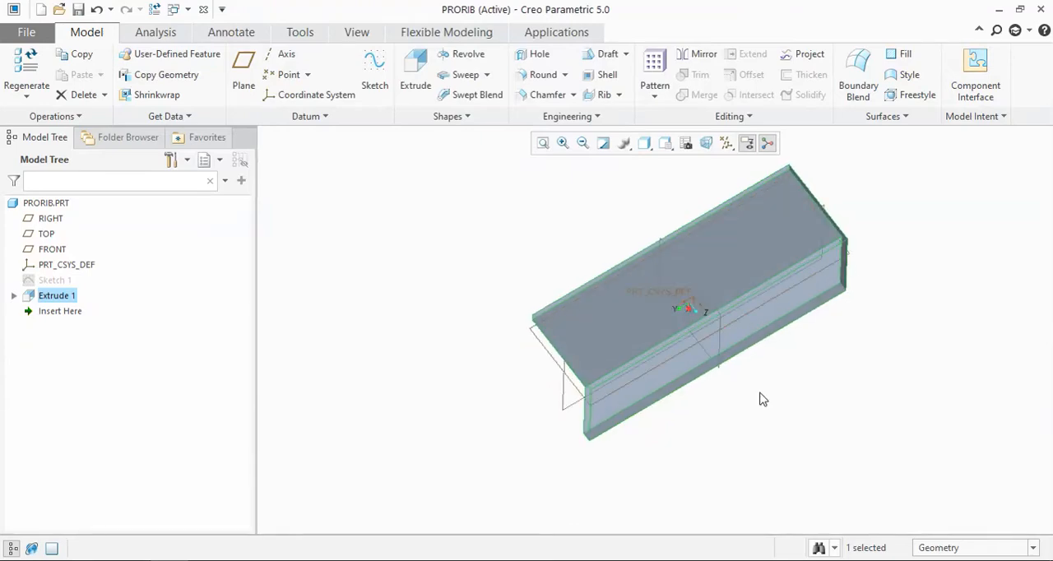
click(658, 273)
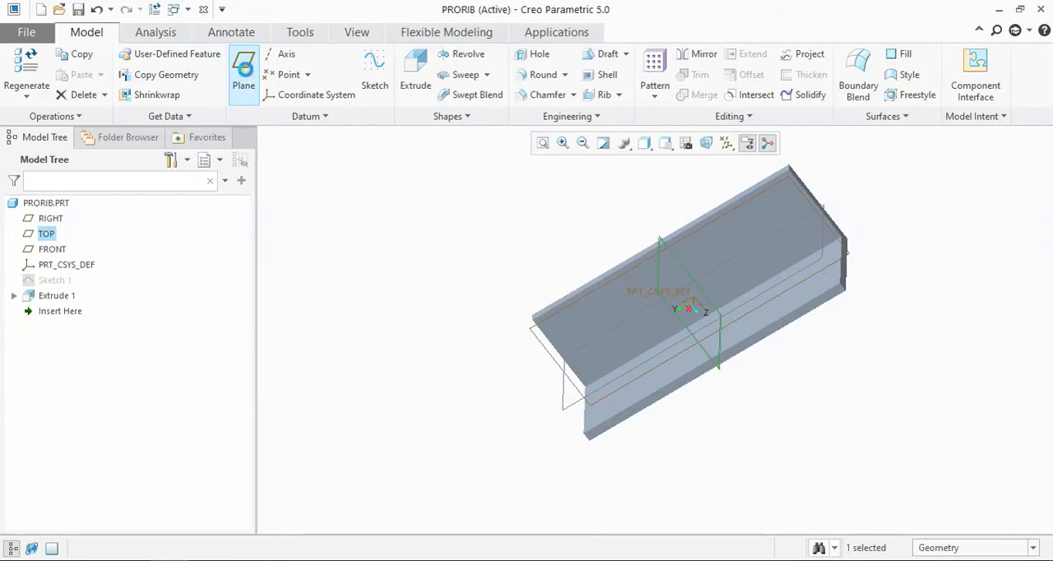
click(244, 66)
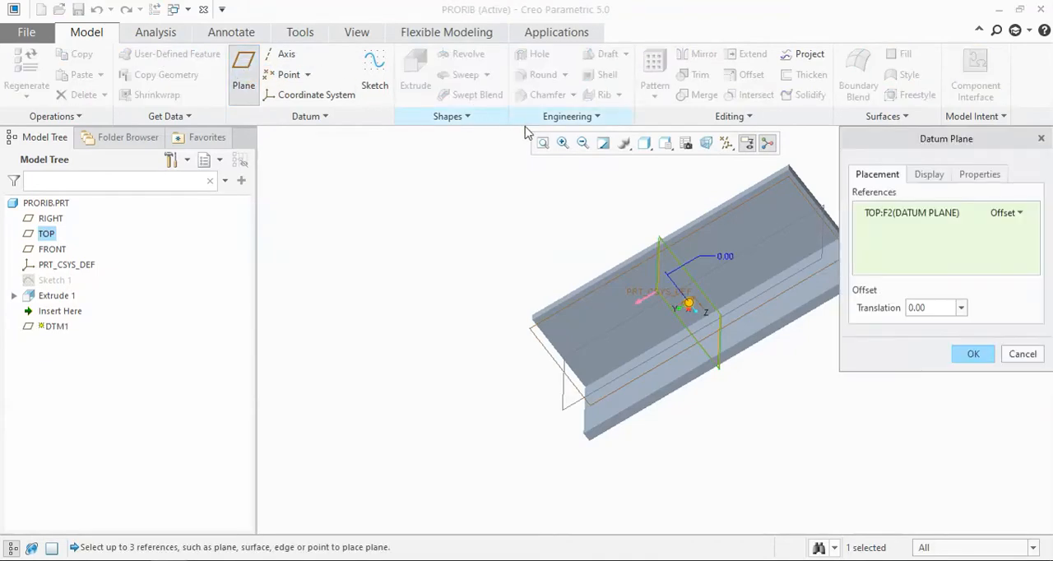
double_click(938, 308)
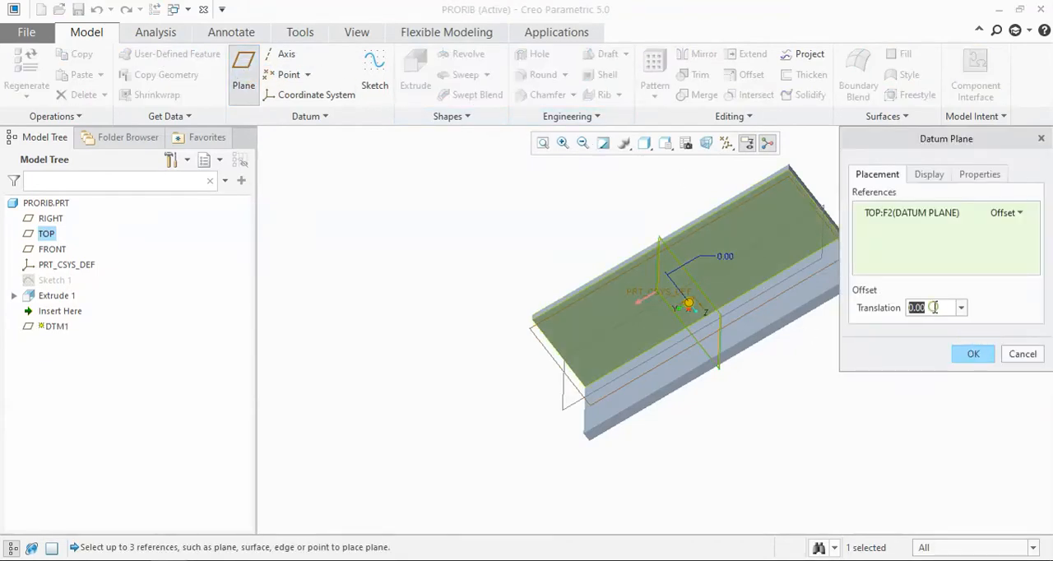
text(150)
key(Return)
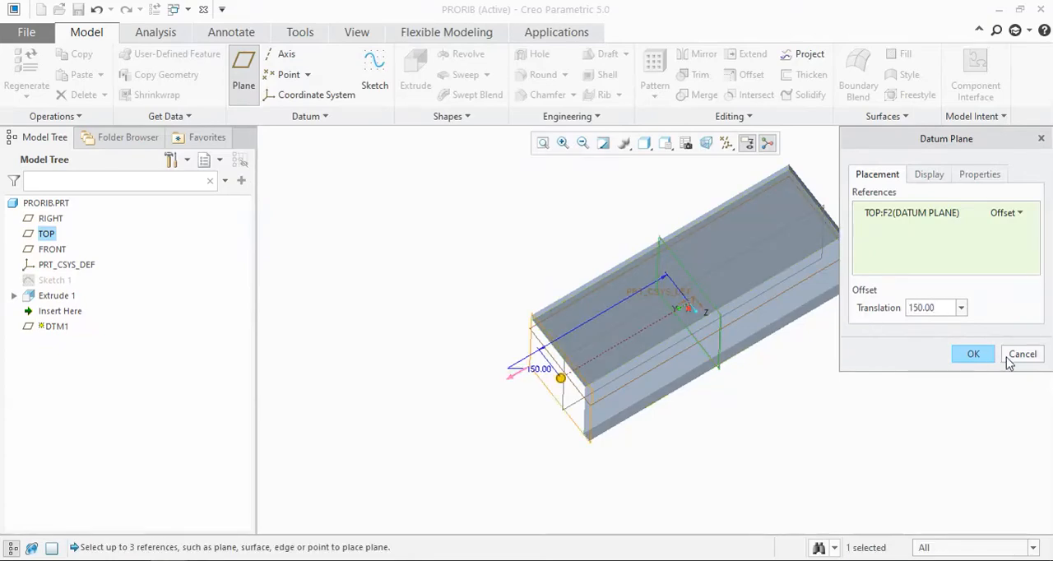
click(971, 353)
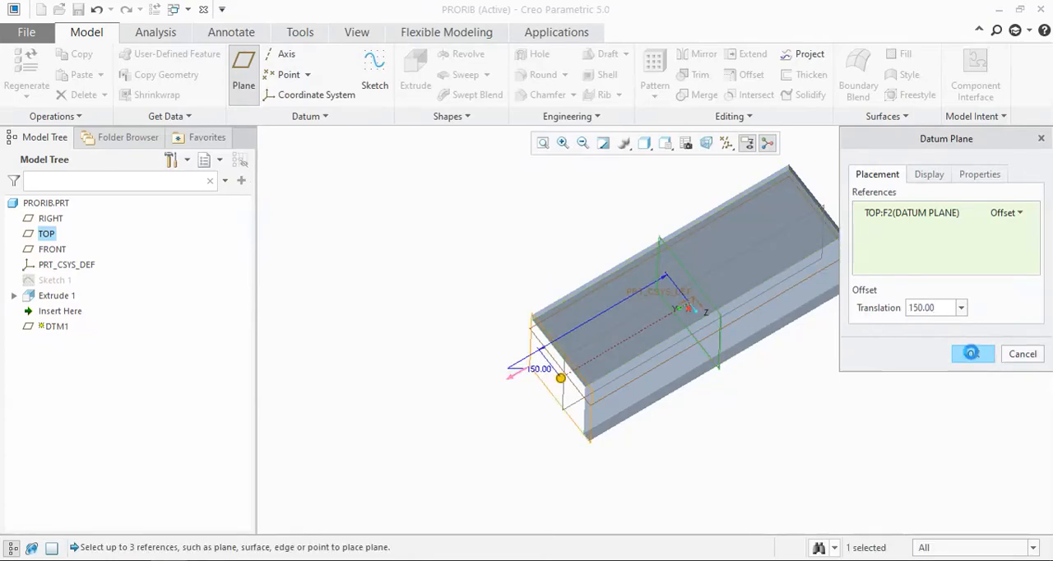
Step: Create a second datum plane offset -300 mm from DTM1, at the opposite end of the L-profile
click(242, 78)
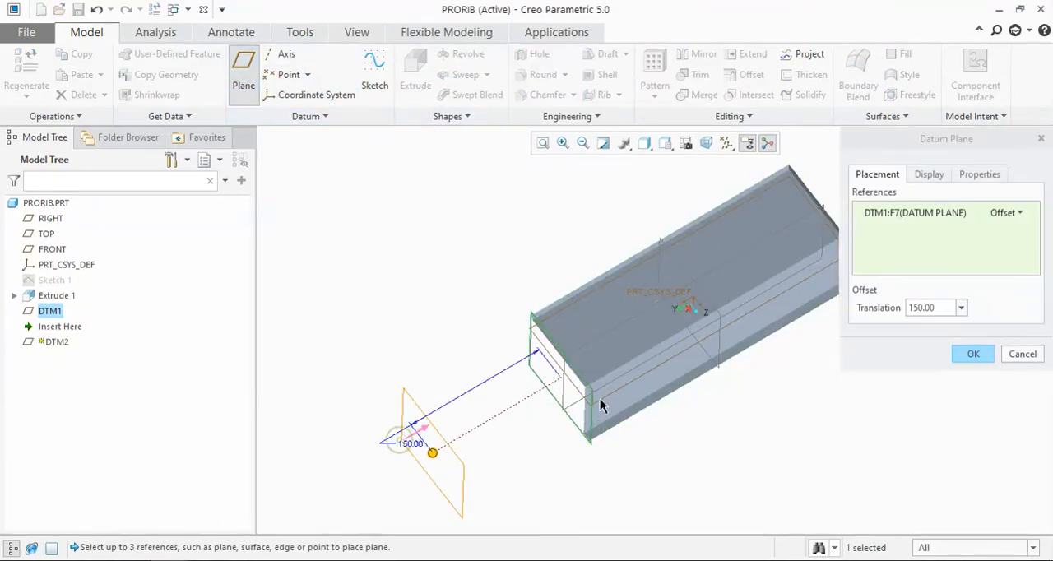
double_click(939, 308)
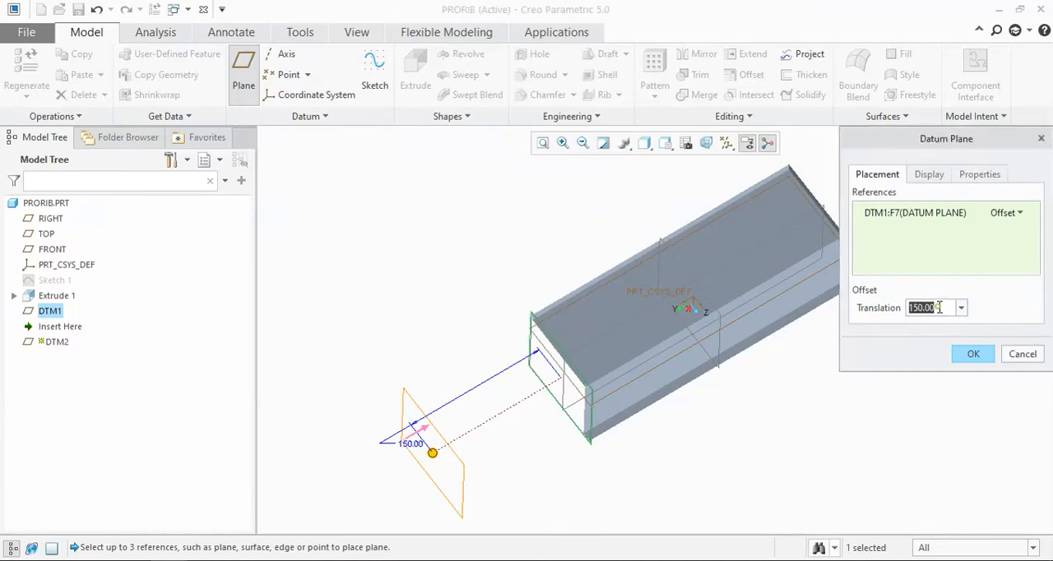
text(300)
key(Return)
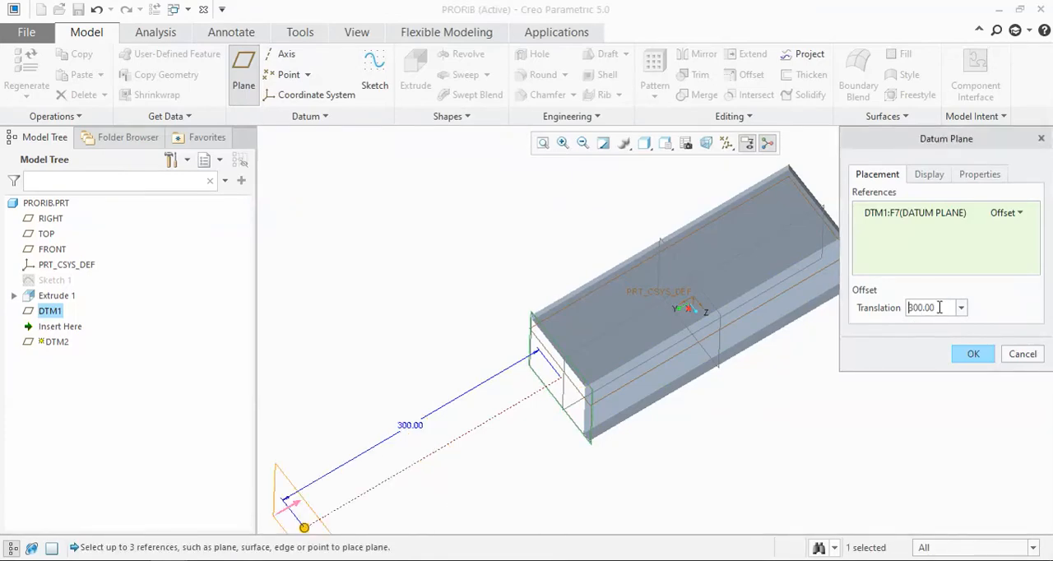
text(-)
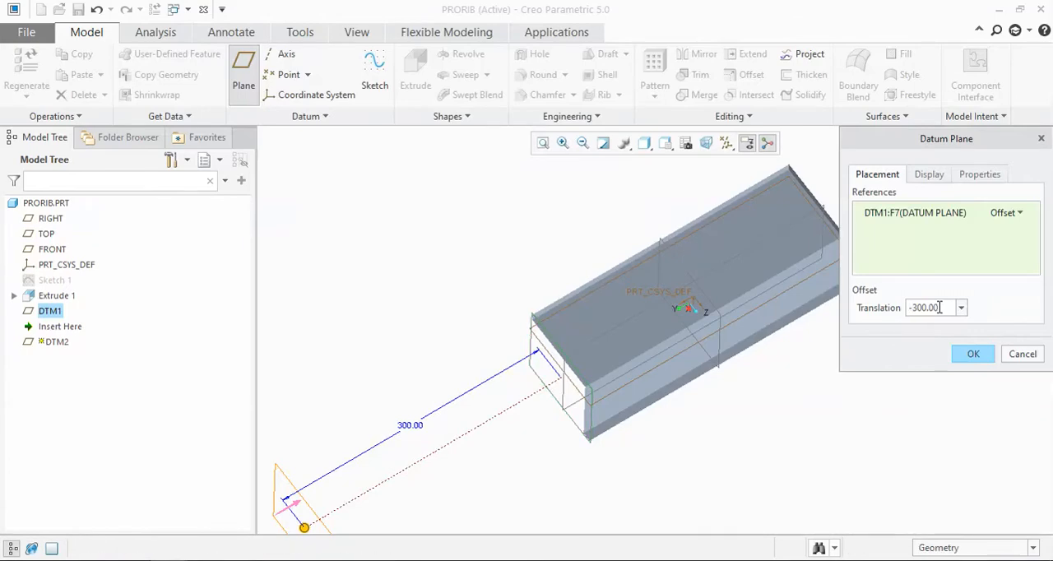
key(Return)
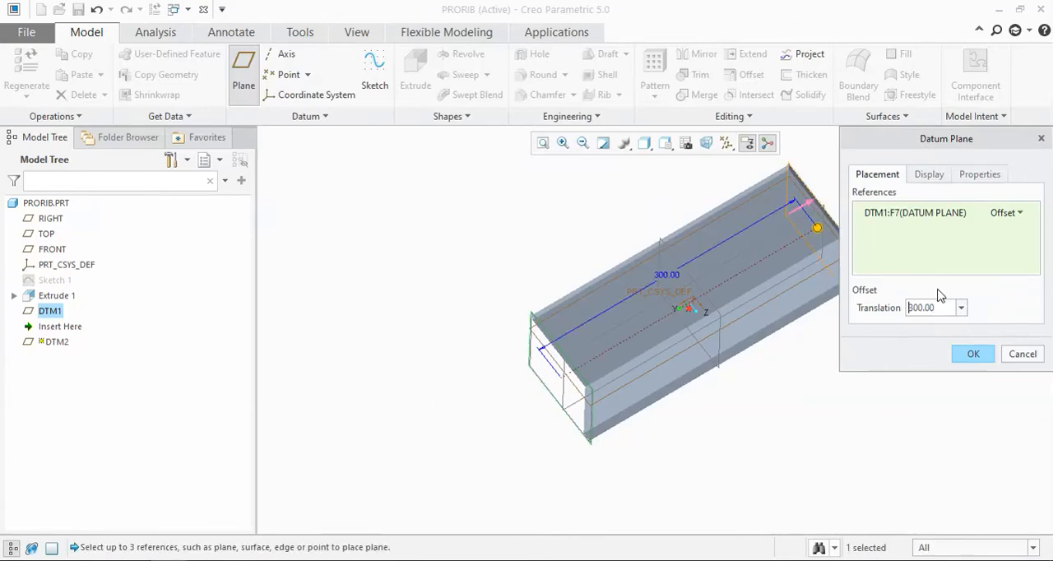
click(971, 359)
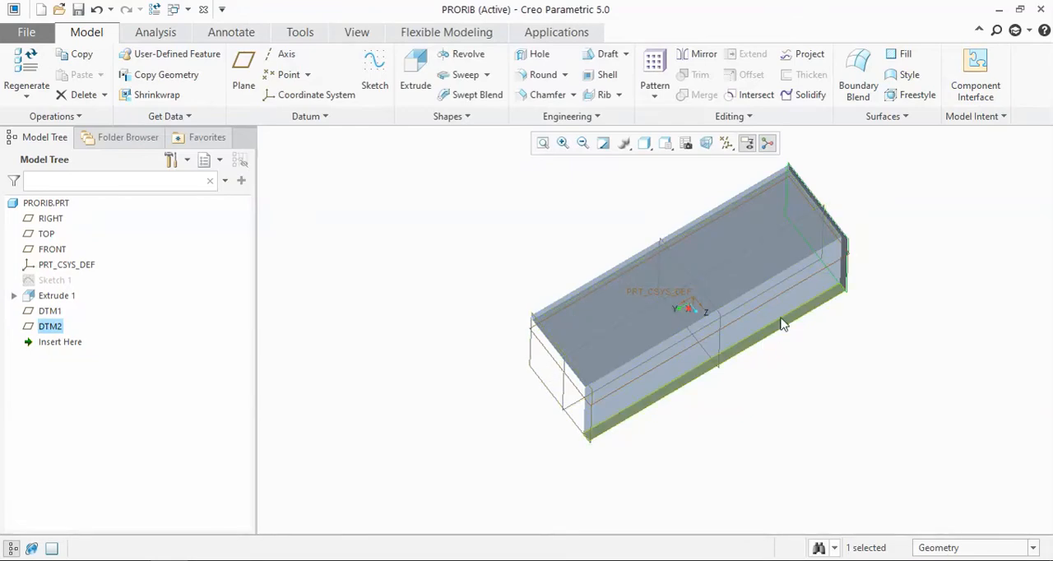
Step: Start a sketch on DTM2 in 2D orientation and add the two inner faces of the L-profile as sketch references
click(790, 212)
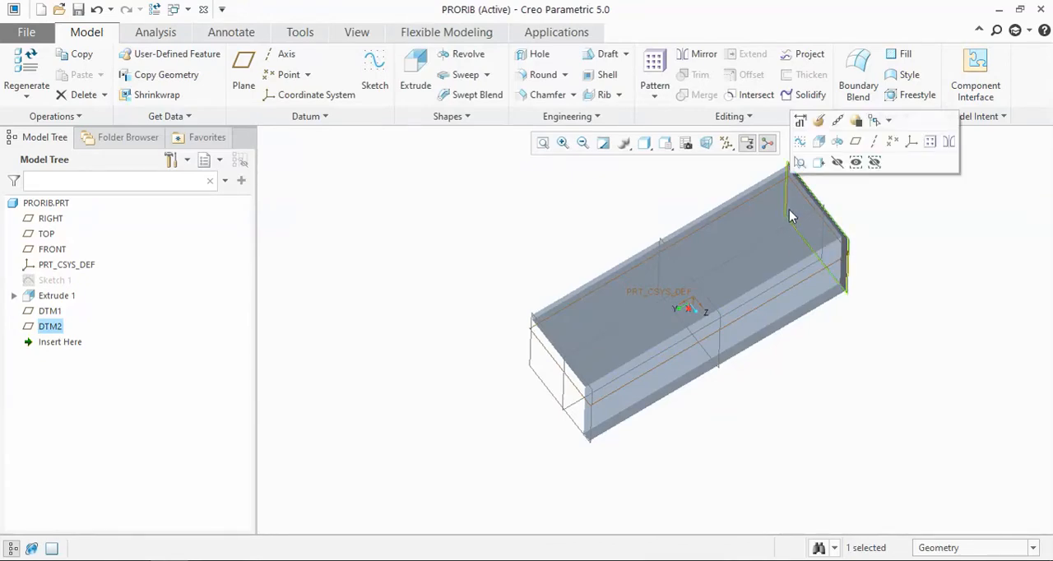
click(804, 145)
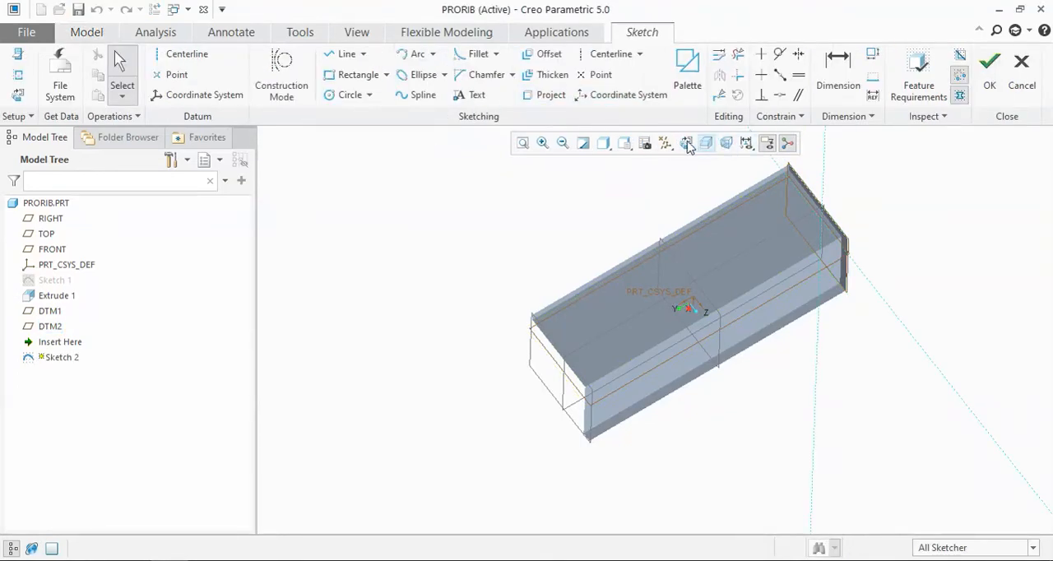
click(685, 144)
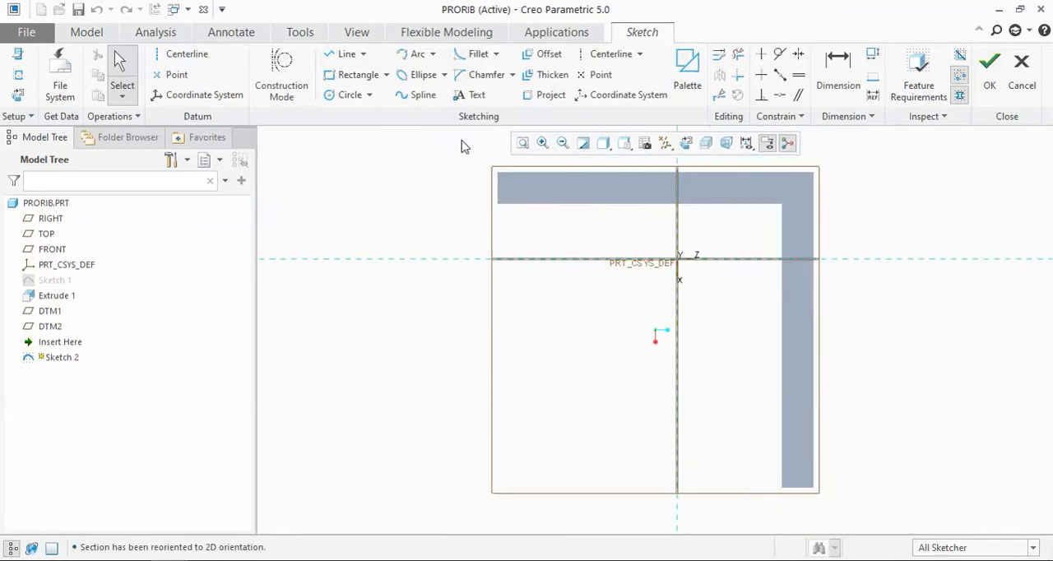
click(18, 75)
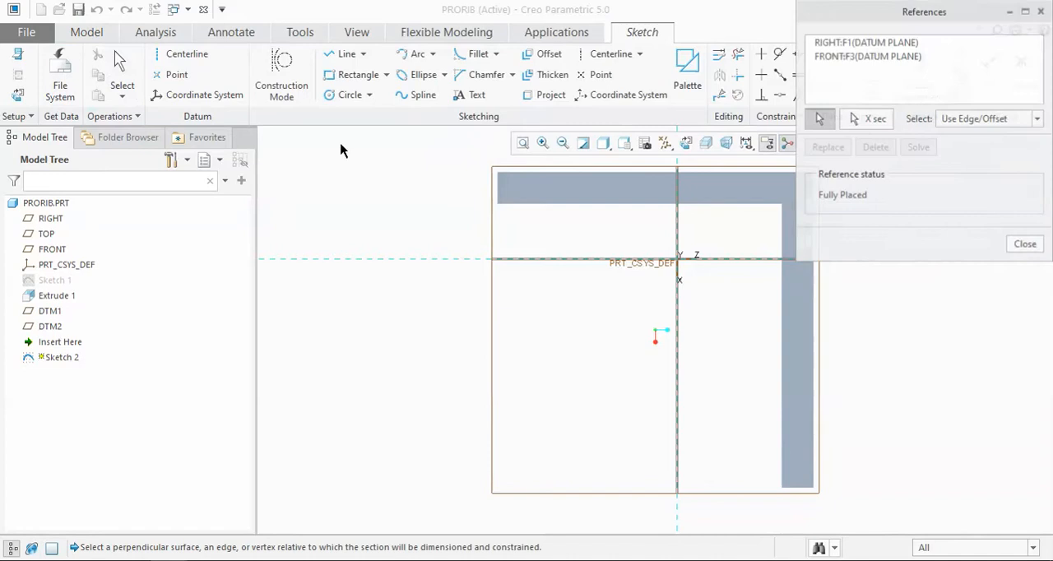
click(543, 205)
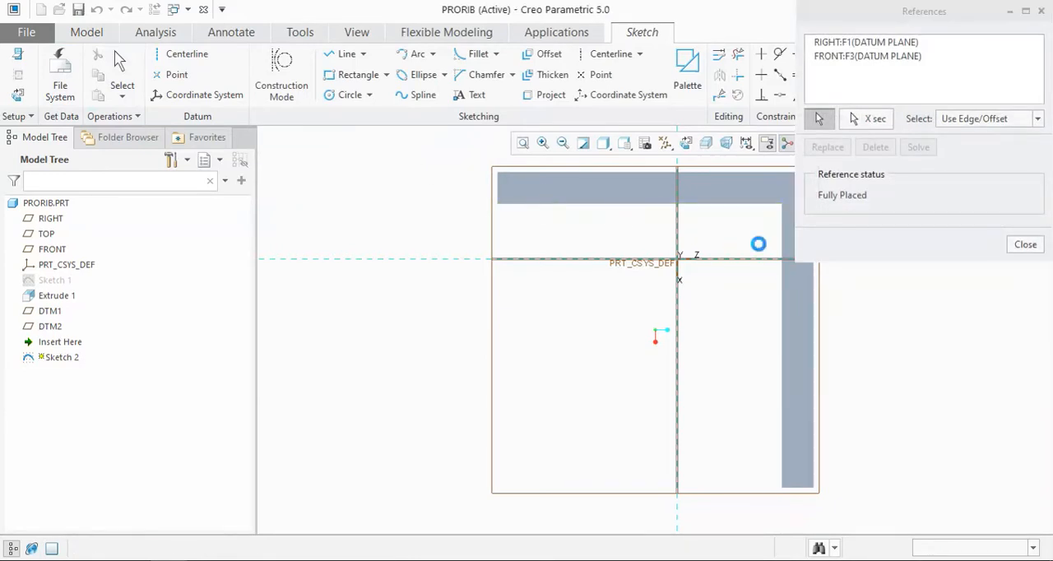
click(783, 321)
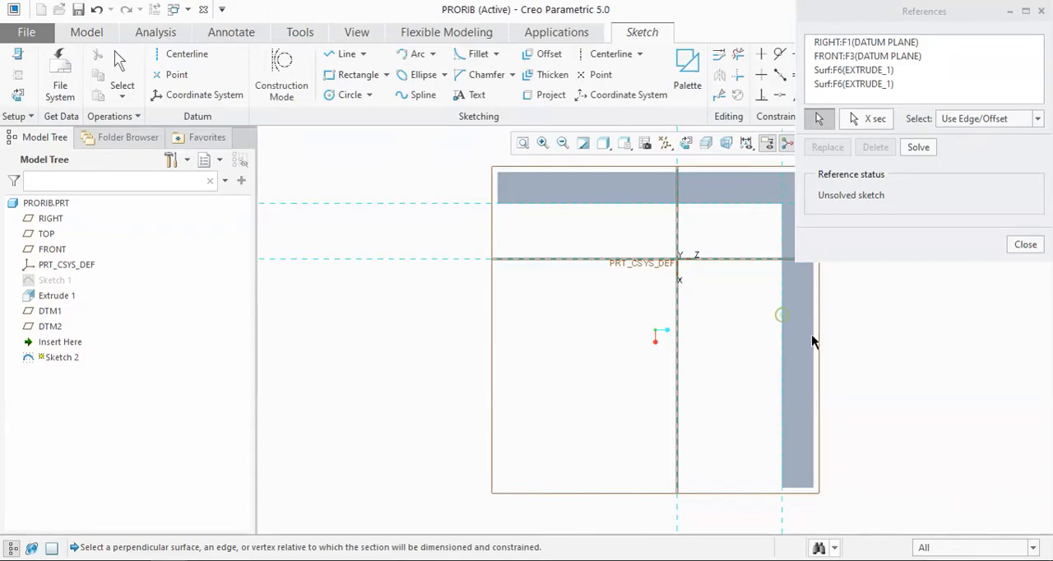
click(1022, 245)
Step: Draw a diagonal line connecting the inner end corners of the L-profile's two legs and finish the sketch
click(341, 53)
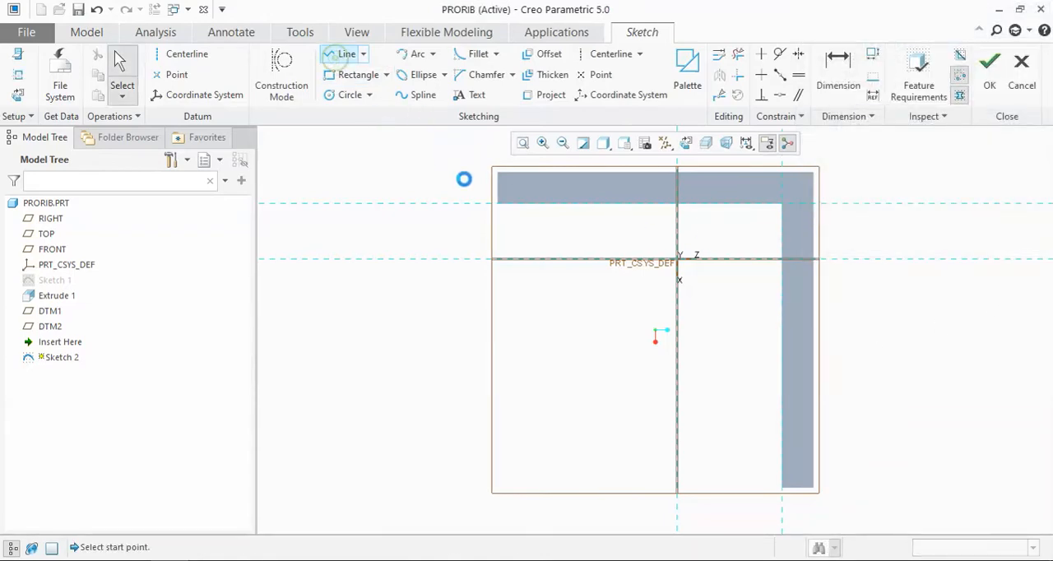
click(496, 206)
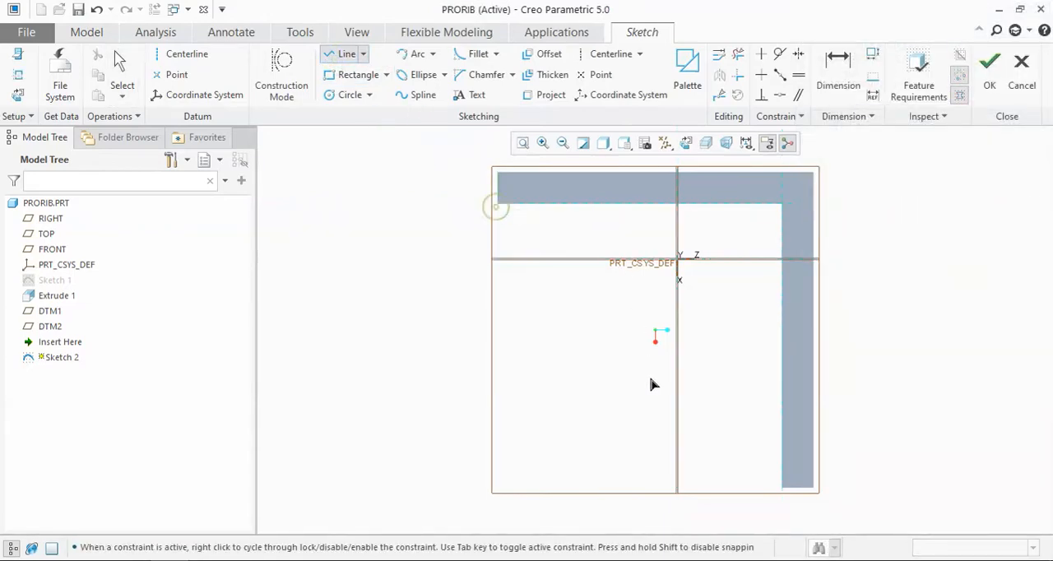
click(785, 486)
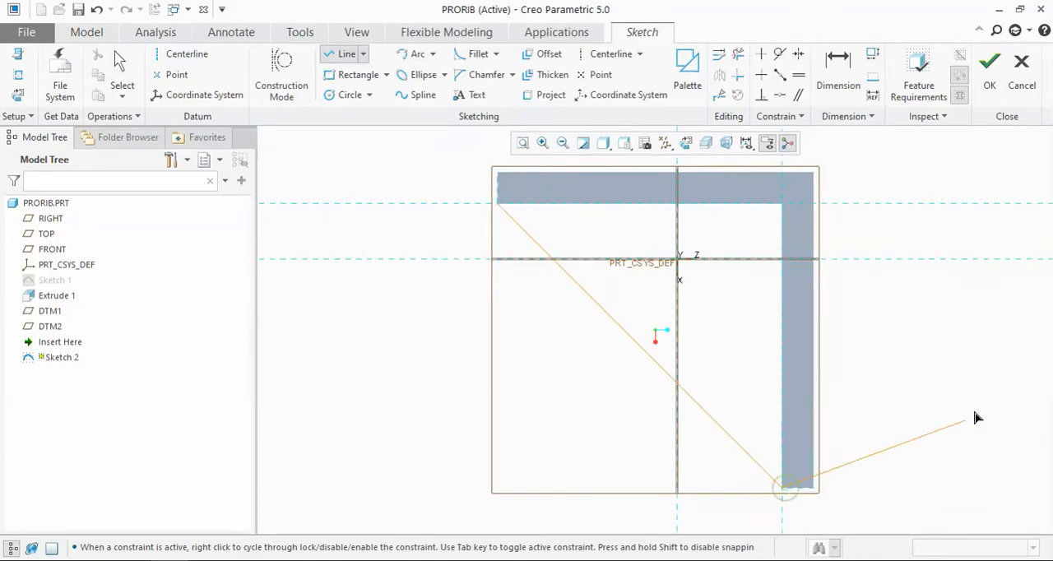
middle_click(971, 399)
click(990, 70)
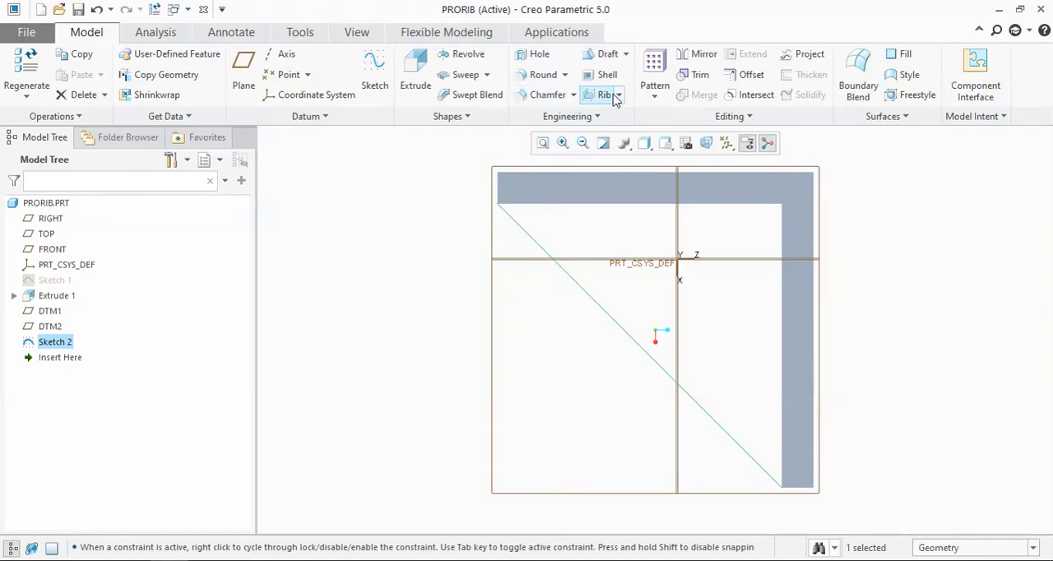
Step: Start a Profile Rib from the diagonal line sketch, set its thickness to 2 mm and try to flip its material direction
click(618, 95)
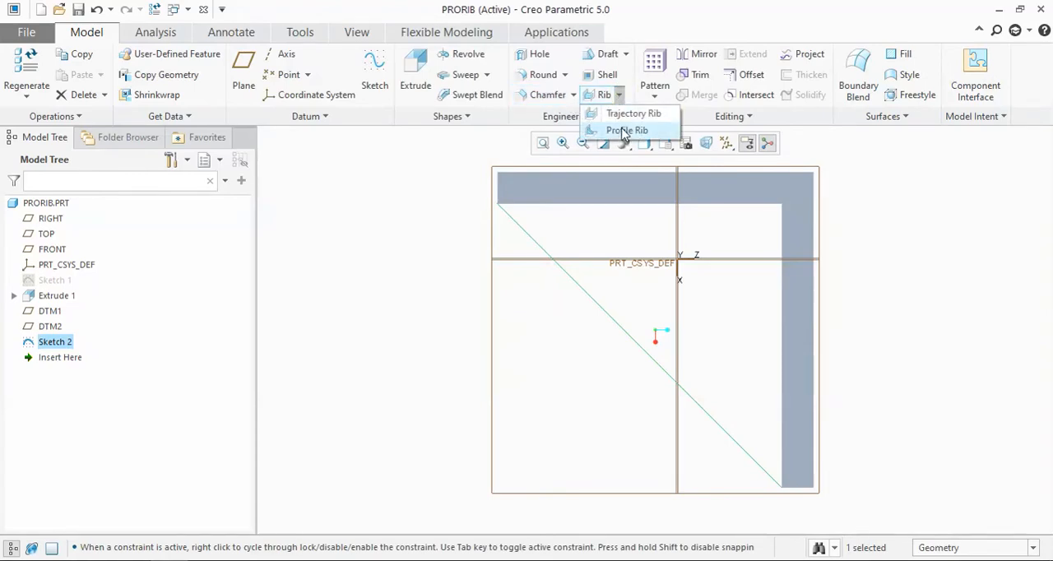
click(627, 131)
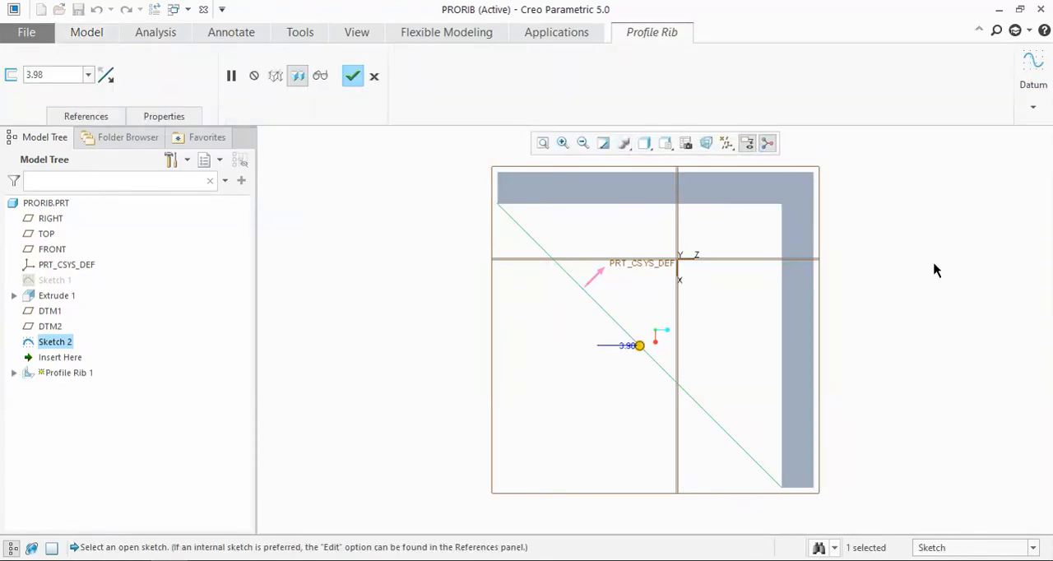
mouse_move(943, 274)
middle_down()
mouse_move(947, 233)
mouse_move(942, 271)
middle_up()
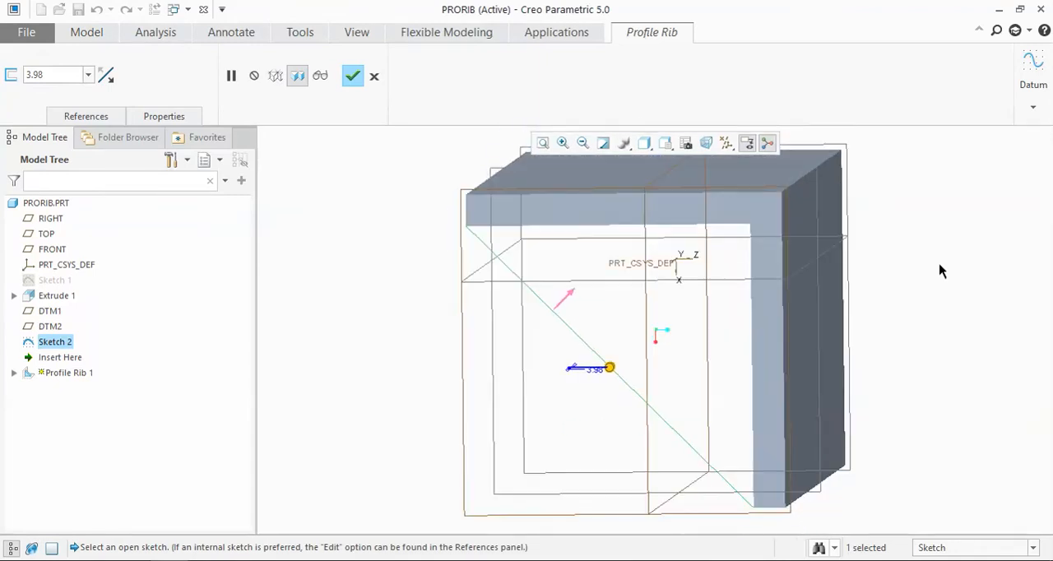
double_click(63, 74)
text(2)
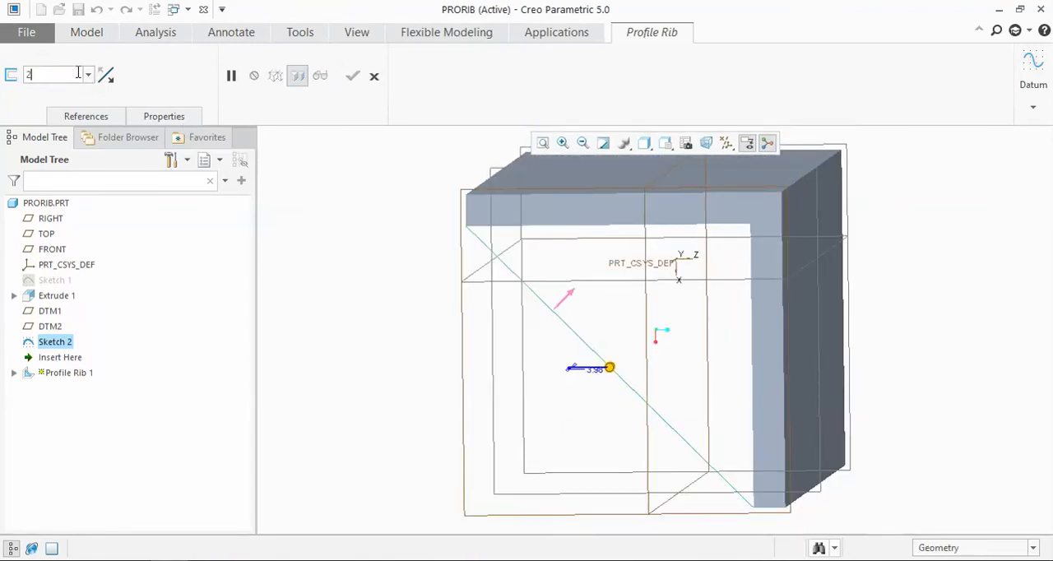
key(Return)
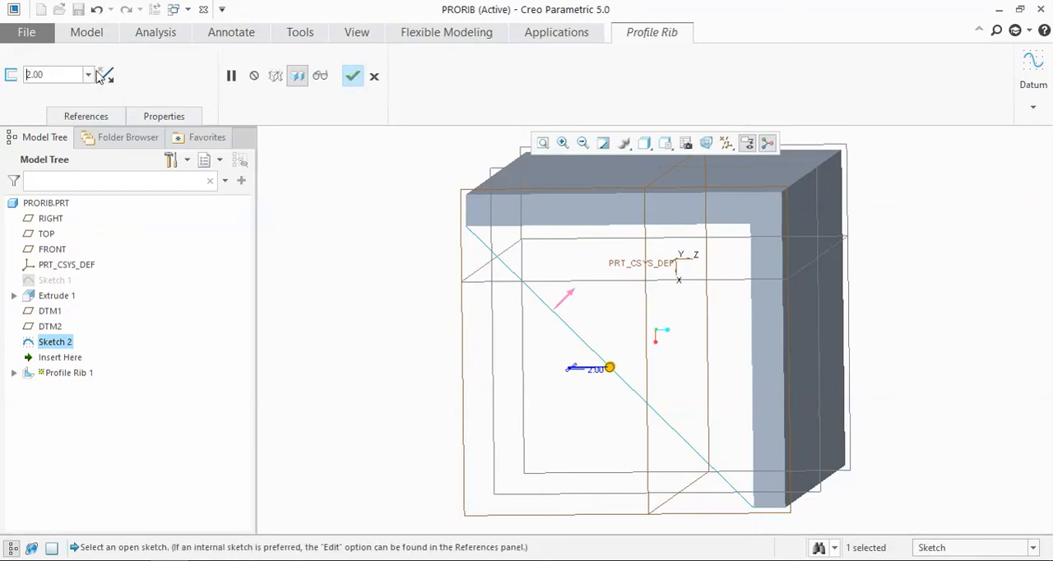
click(562, 299)
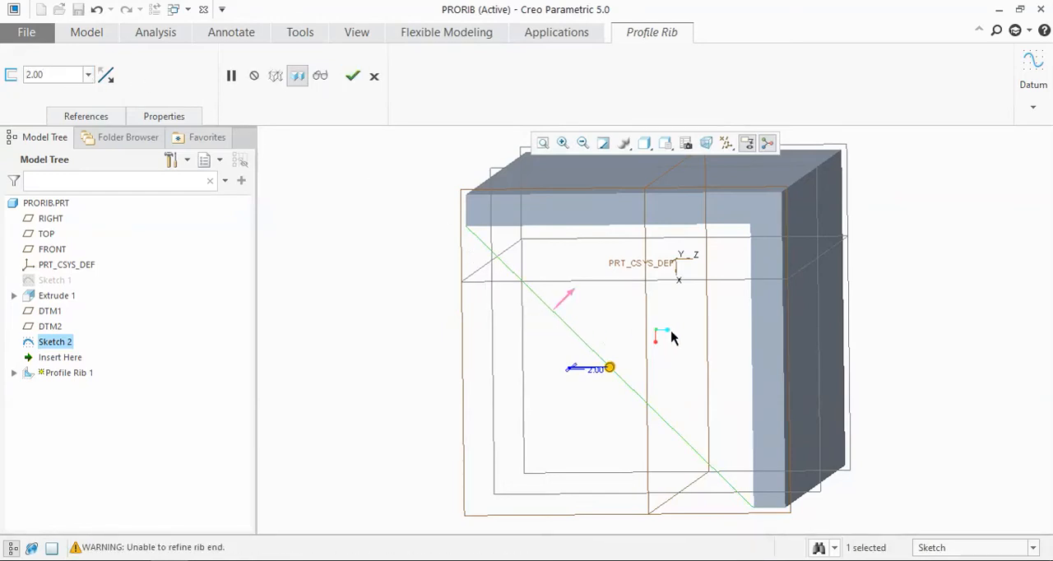
Step: Reduce the rib thickness to about 0.34 mm and switch the side of the sketch plane on which it is thickened
scroll(670, 336, up, 5)
middle_drag(689, 315, 700, 306)
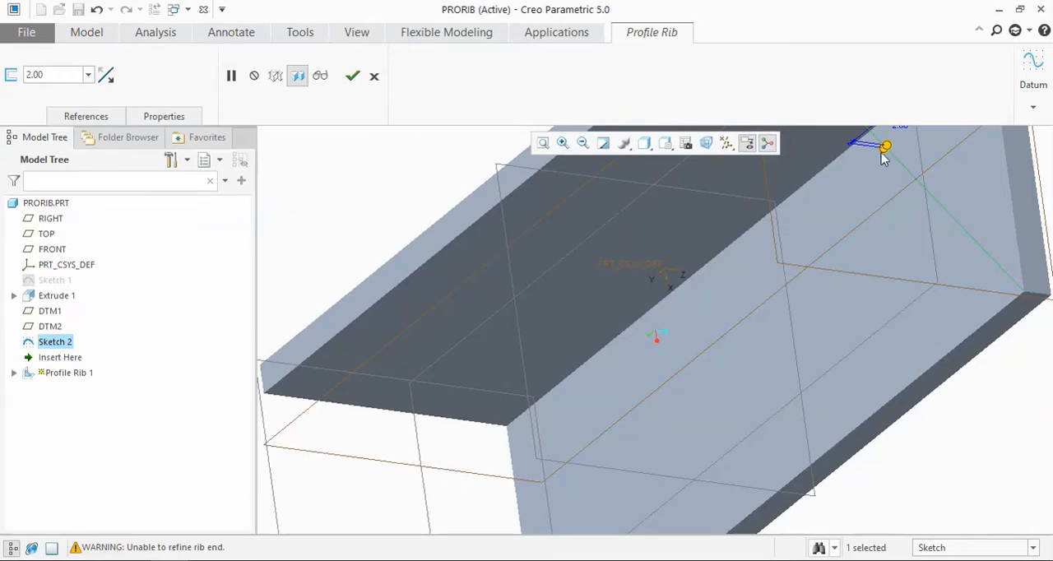
drag(884, 150, 920, 156)
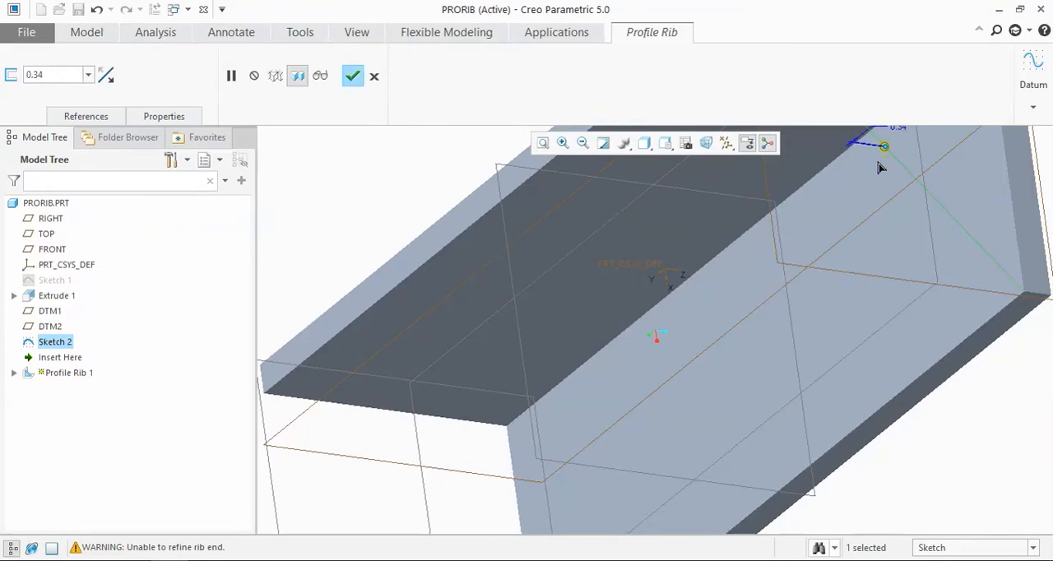
click(105, 75)
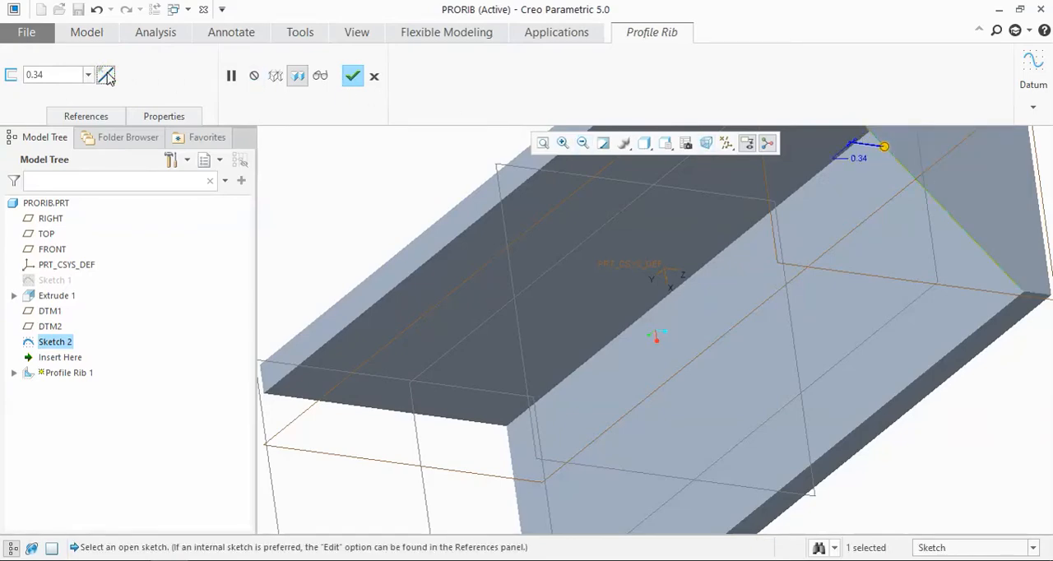
scroll(673, 265, down, 2)
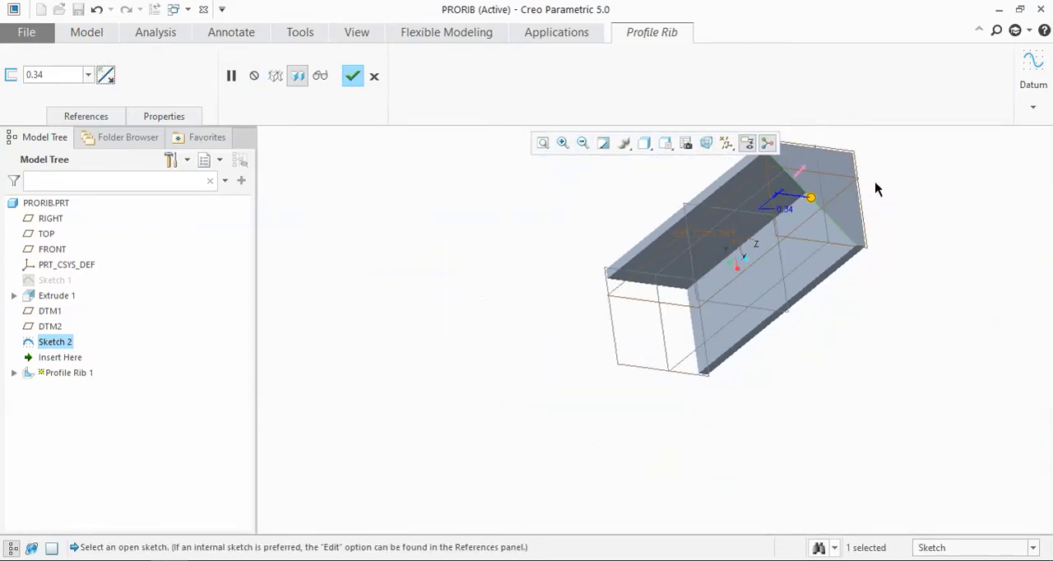
Step: Set the profile rib's thickness to 1 mm and complete the rib
middle_drag(874, 188, 974, 129)
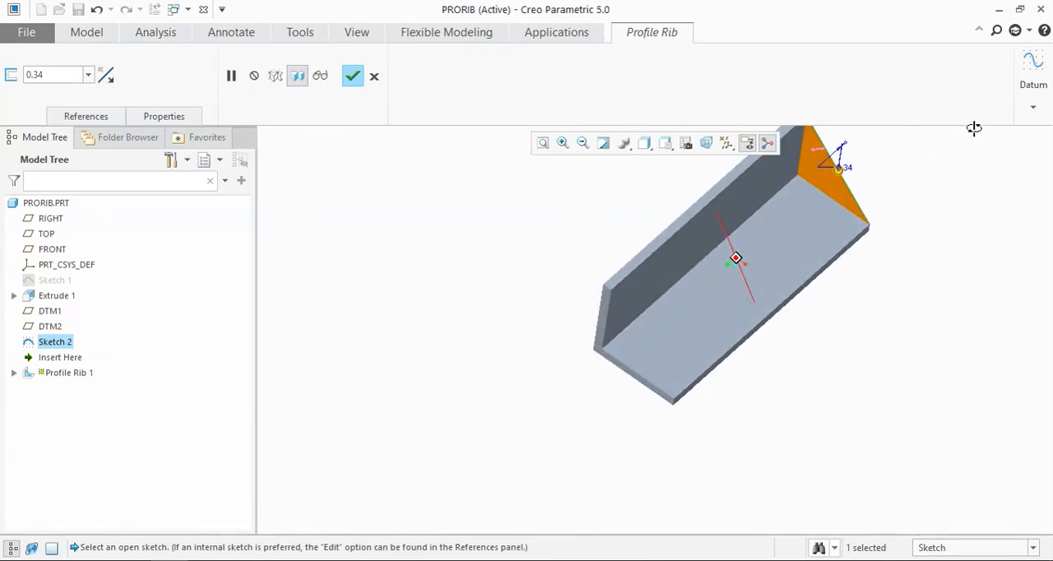
double_click(64, 75)
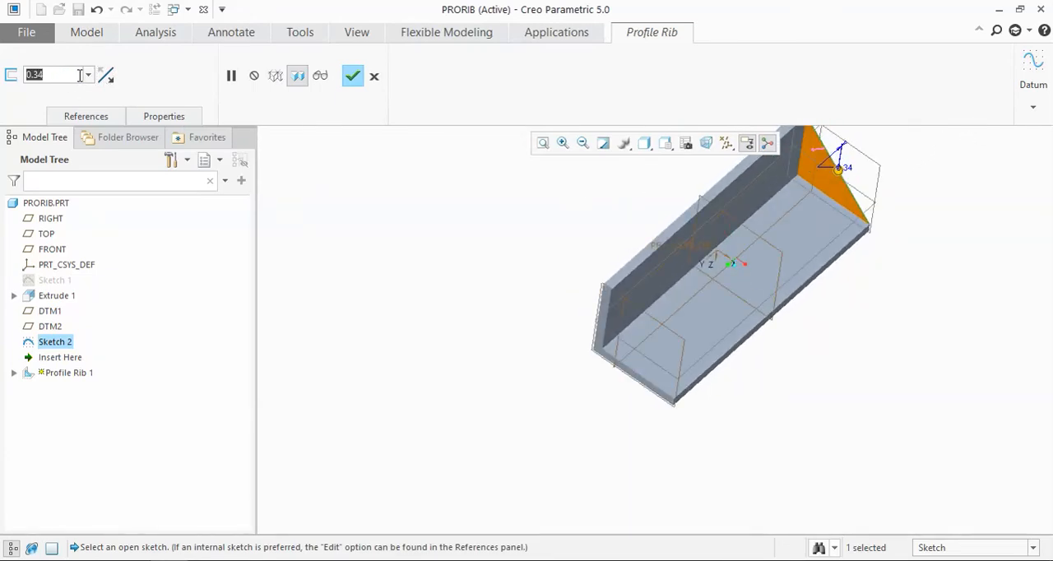
text(1)
key(Return)
click(352, 76)
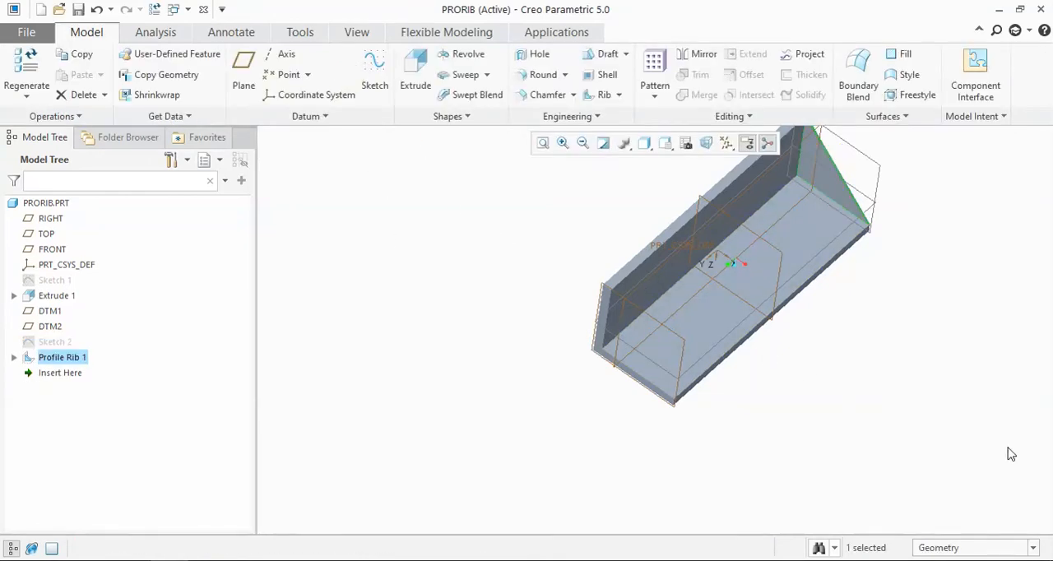
Step: Start a new sketch on the TOP datum plane at the middle of the part and orient it to 2D
middle_drag(897, 401, 855, 416)
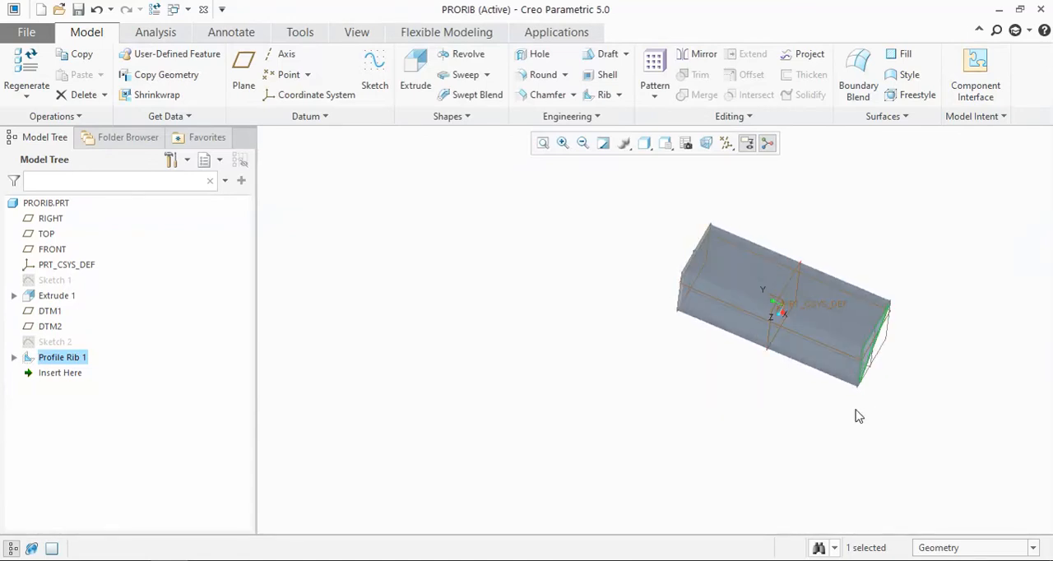
middle_drag(914, 393, 773, 302)
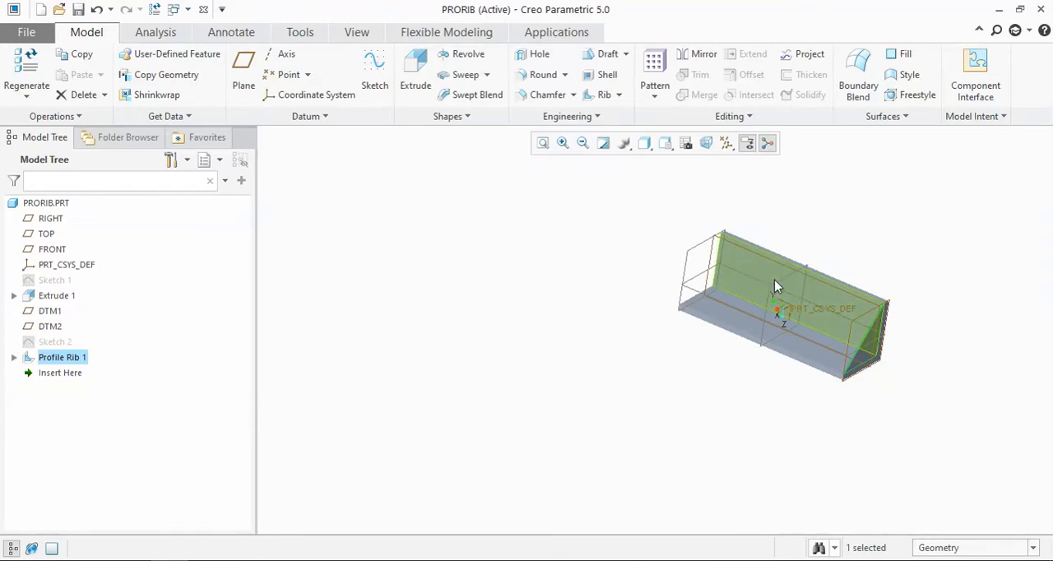
click(778, 286)
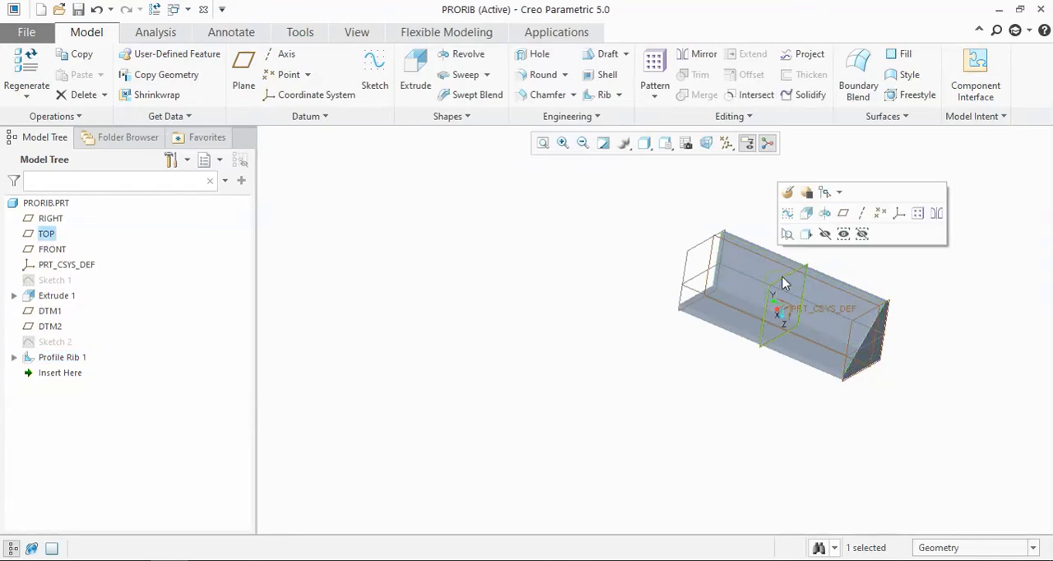
click(788, 214)
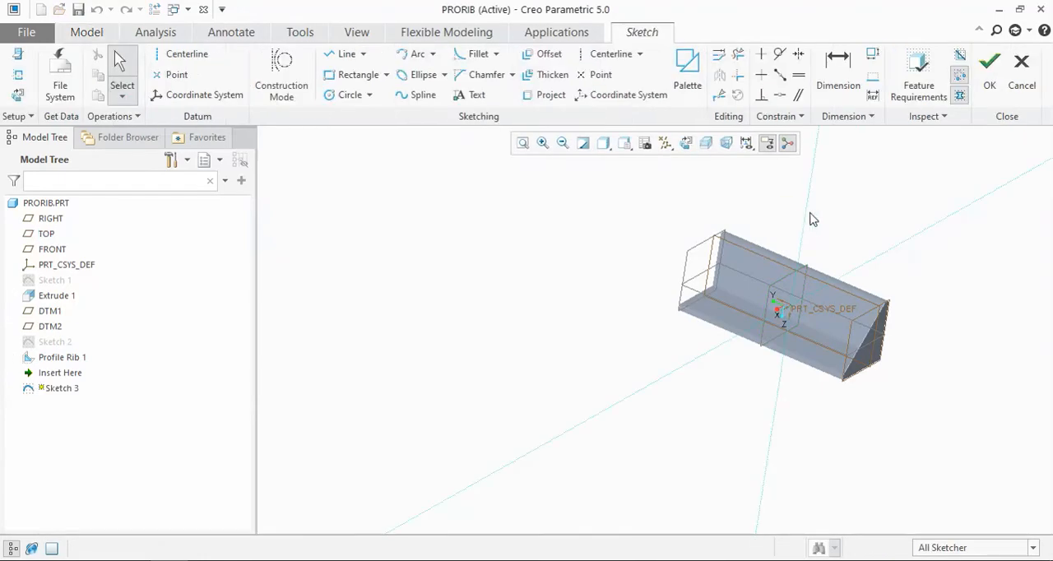
click(686, 144)
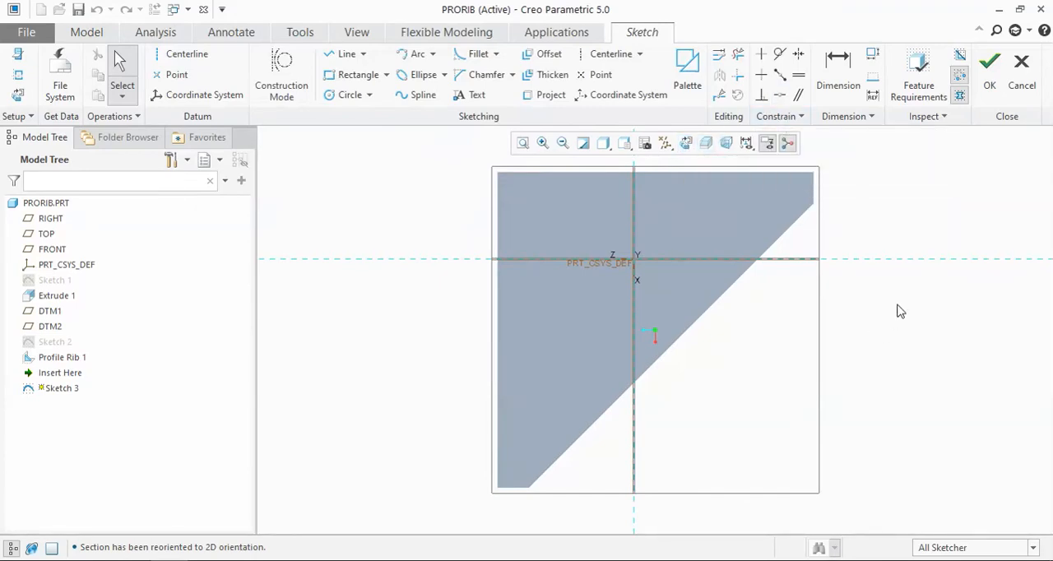
Step: Add the inner faces of both L-profile legs as references for the sketch on the TOP plane, keeping its 2D orientation
mouse_move(898, 308)
middle_down()
mouse_move(886, 282)
mouse_move(897, 302)
middle_up()
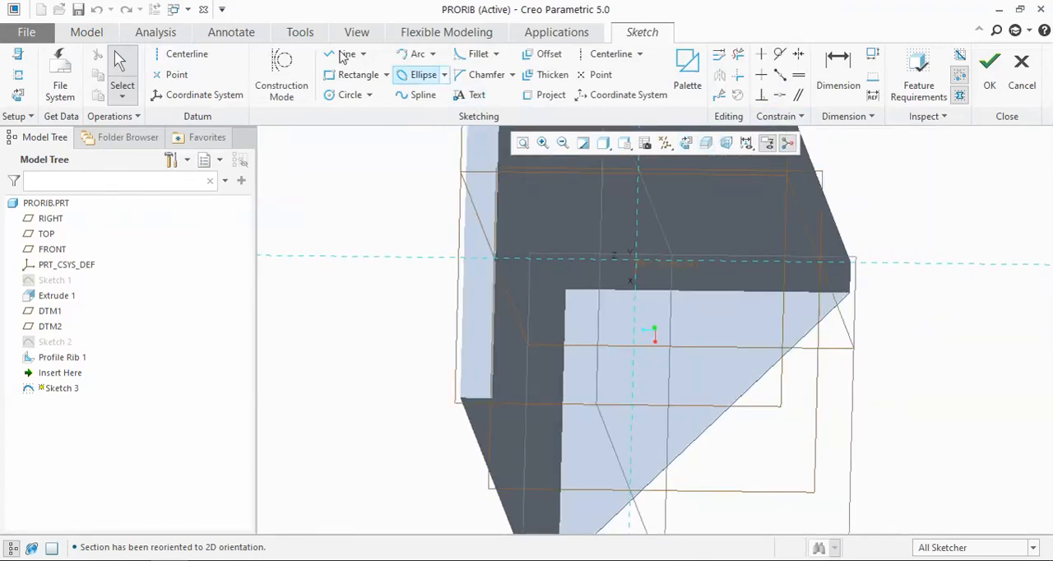
click(18, 74)
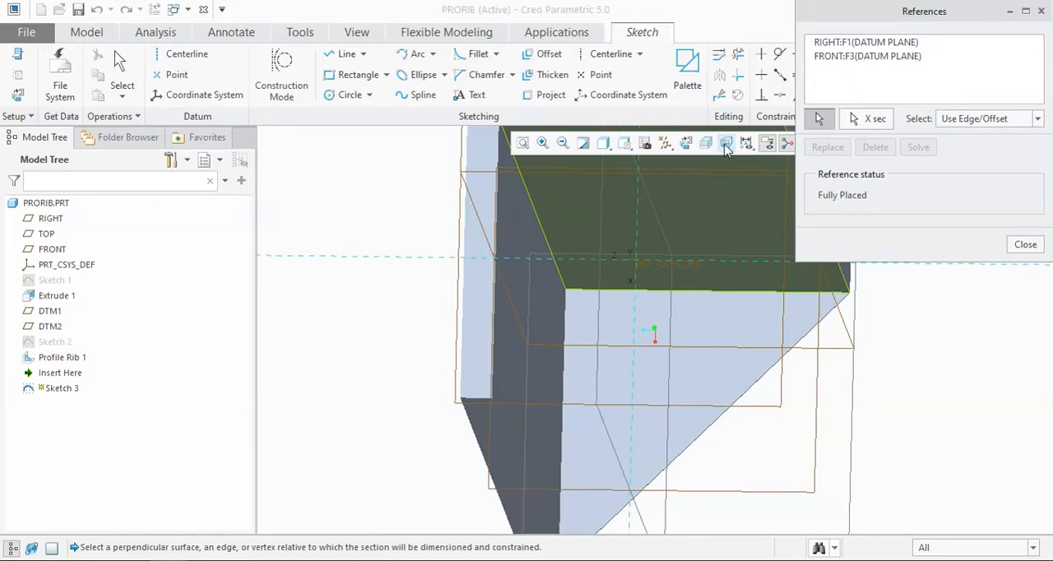
click(687, 145)
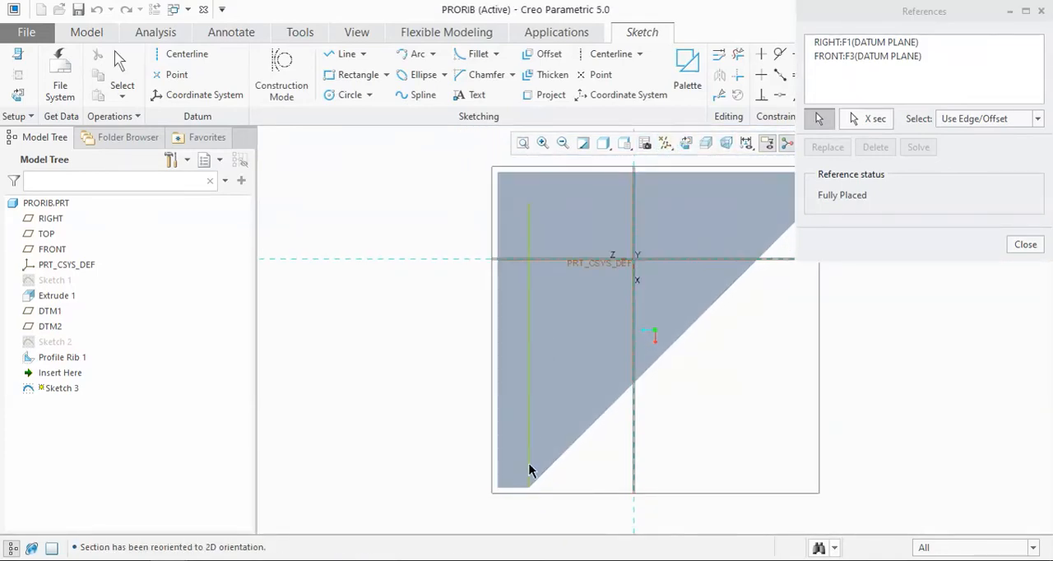
click(529, 463)
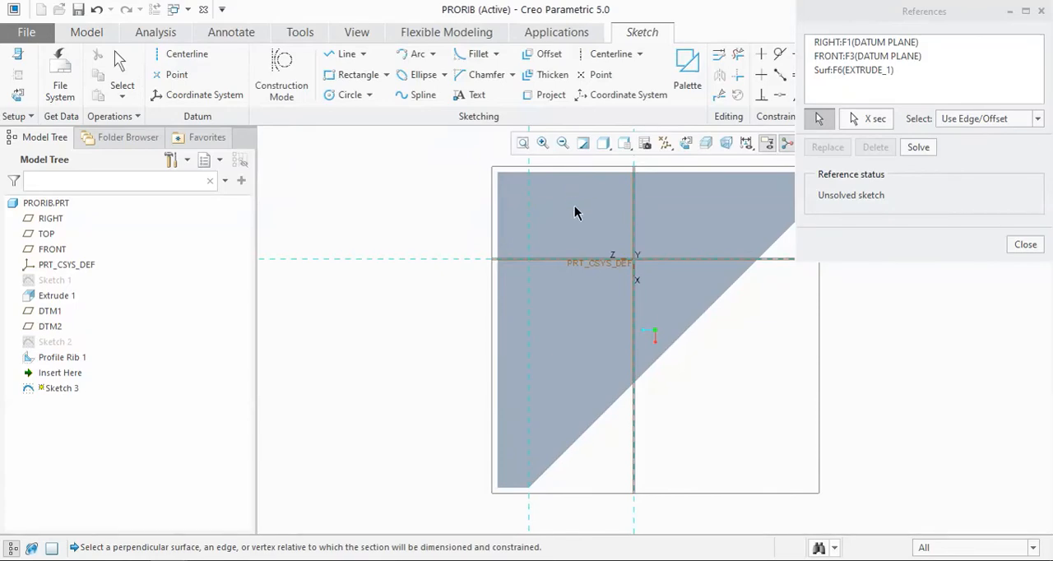
click(578, 203)
click(1005, 247)
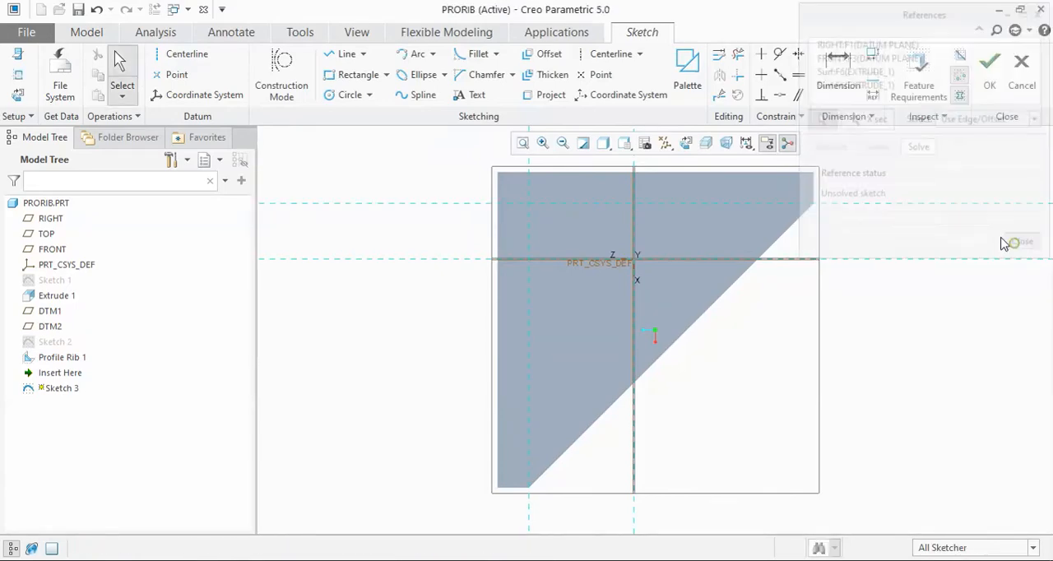
Step: Draw an S-shaped spline from one inner leg face to the other and finish the sketch
click(403, 97)
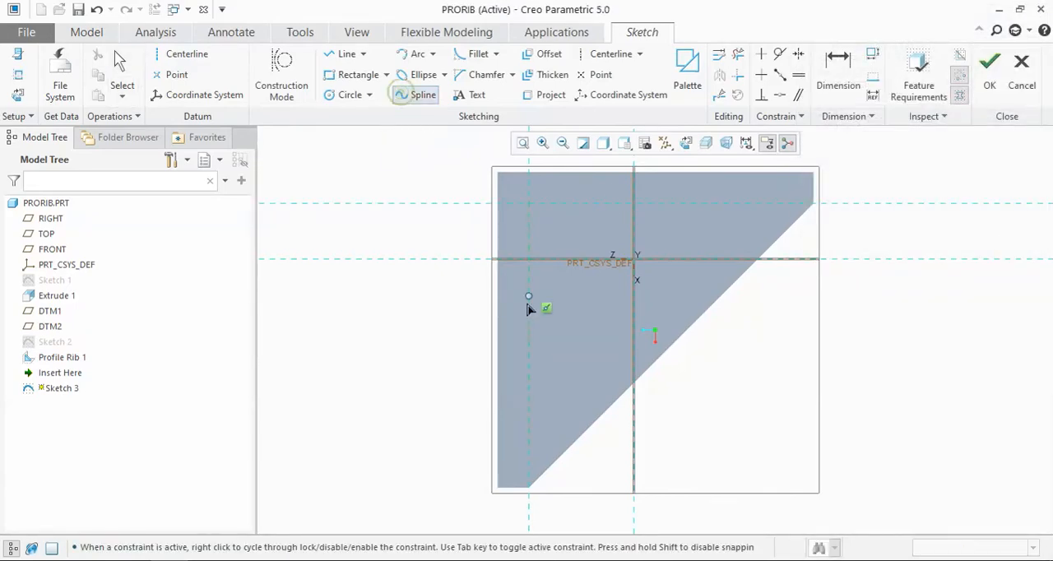
click(602, 288)
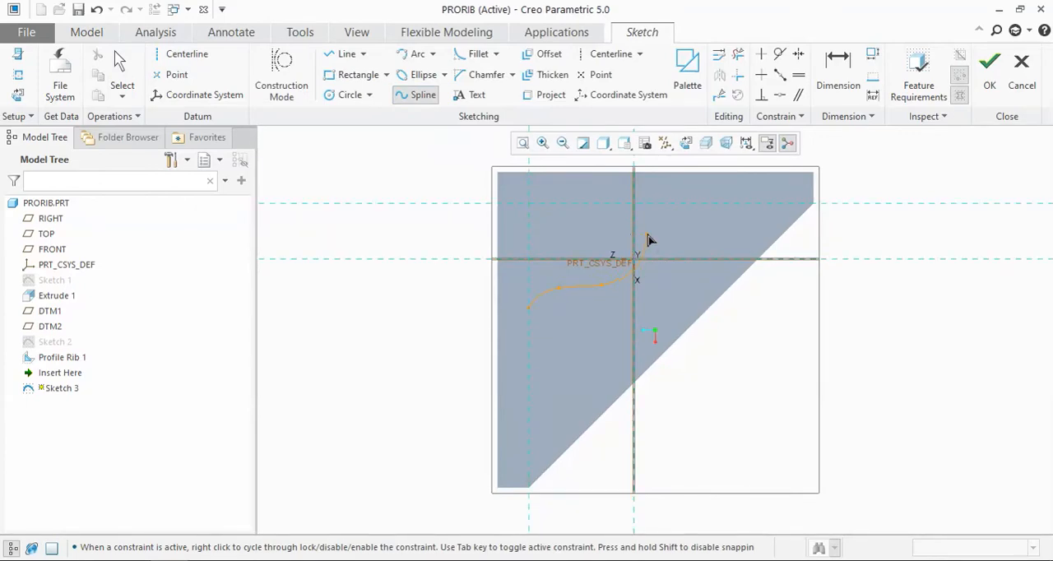
click(671, 204)
middle_click(717, 206)
click(990, 65)
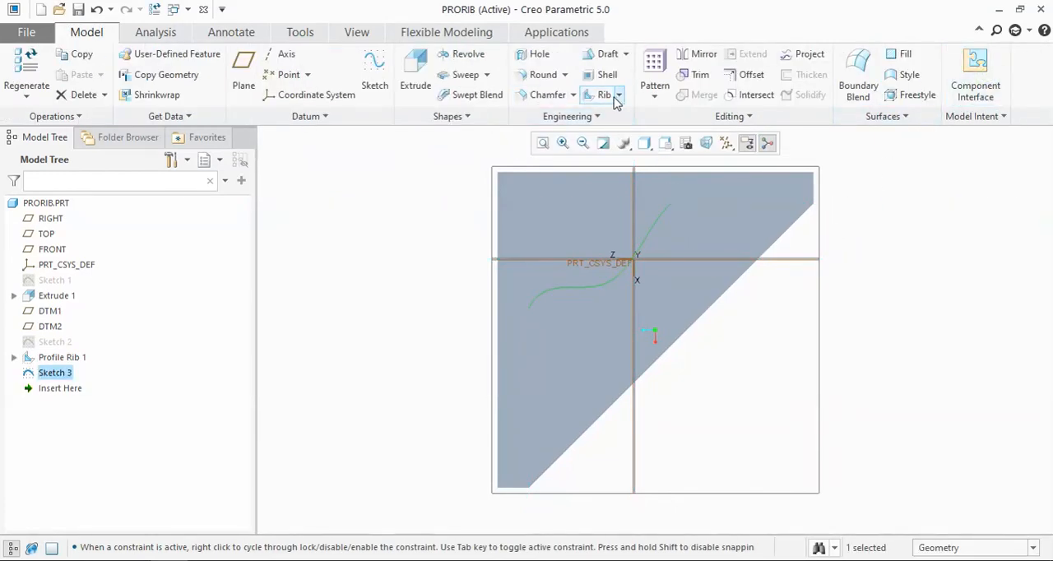
Step: Create a Profile Rib from the spline sketch with a thickness of 9 mm
click(619, 95)
click(615, 131)
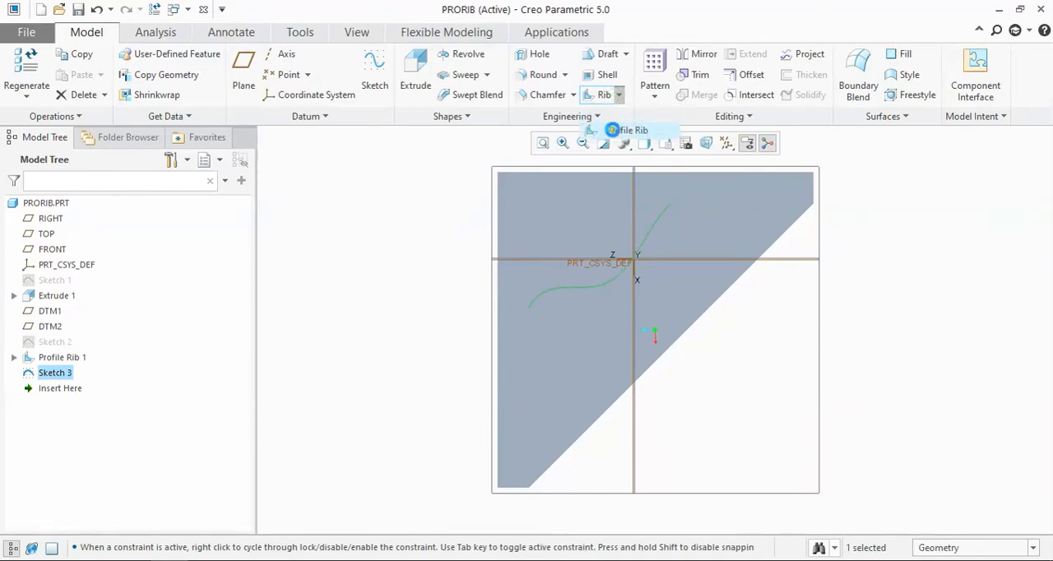
key(ctrl+d)
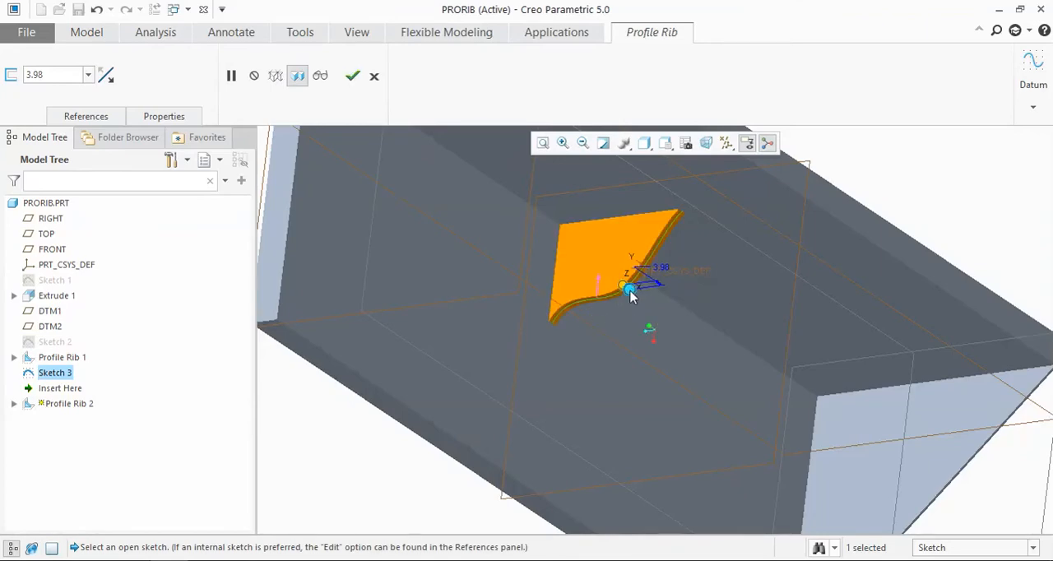
drag(630, 294, 639, 295)
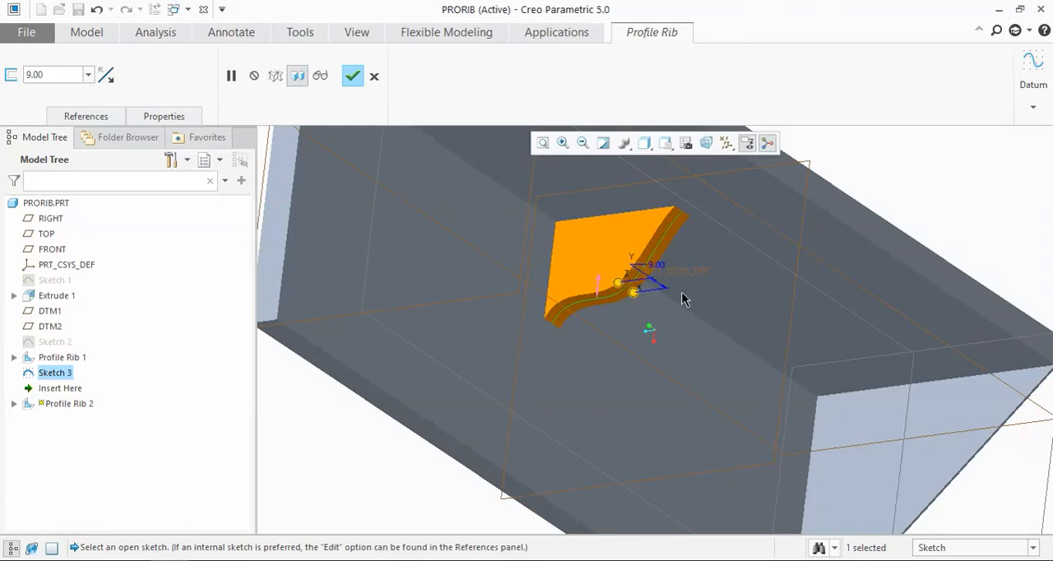
click(351, 75)
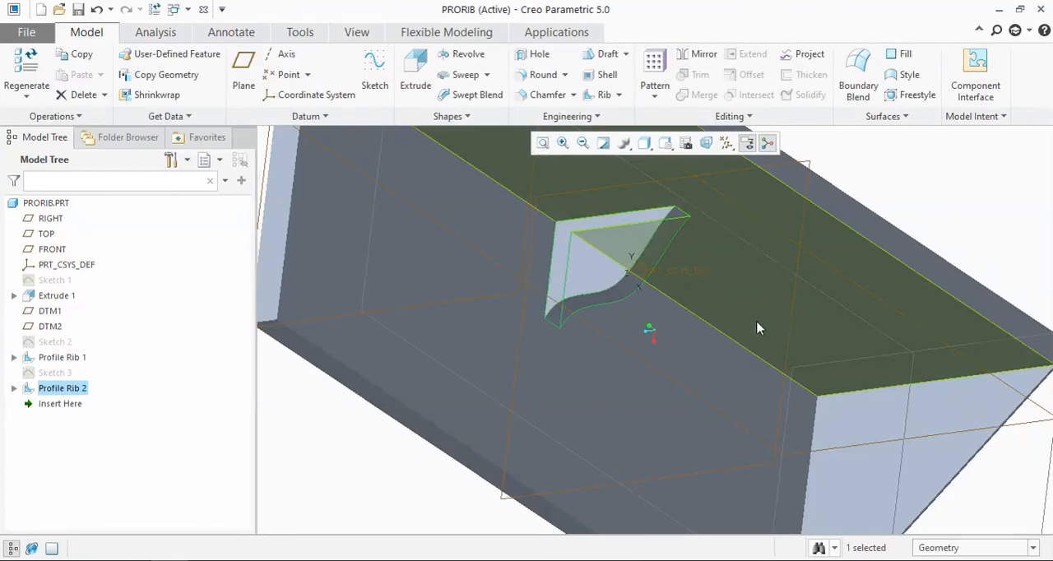
Step: Start a new sketch on the end datum plane DTM1 and orient it to 2D
scroll(757, 329, up, 3)
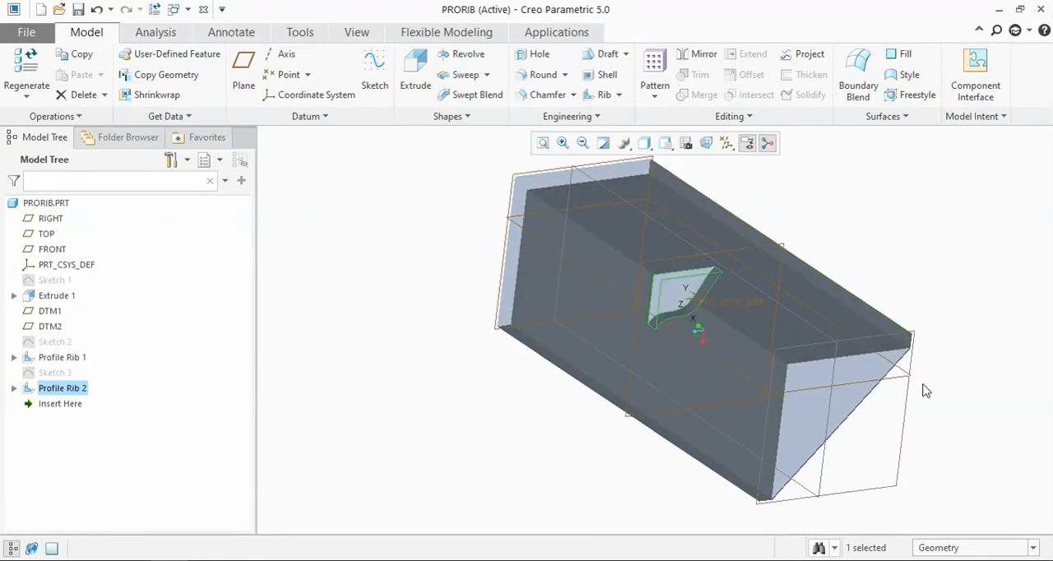
middle_drag(946, 292, 928, 266)
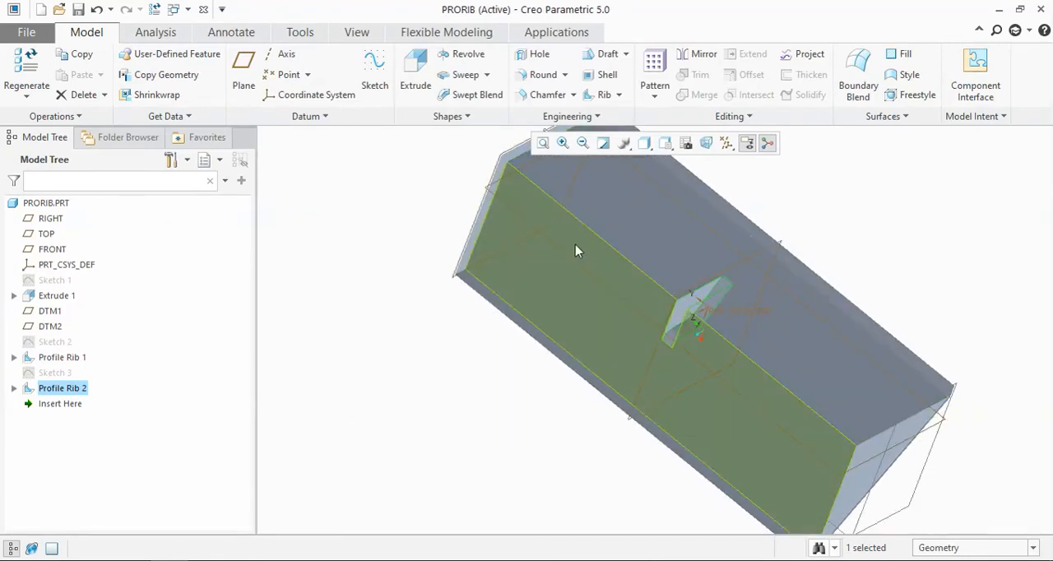
click(560, 217)
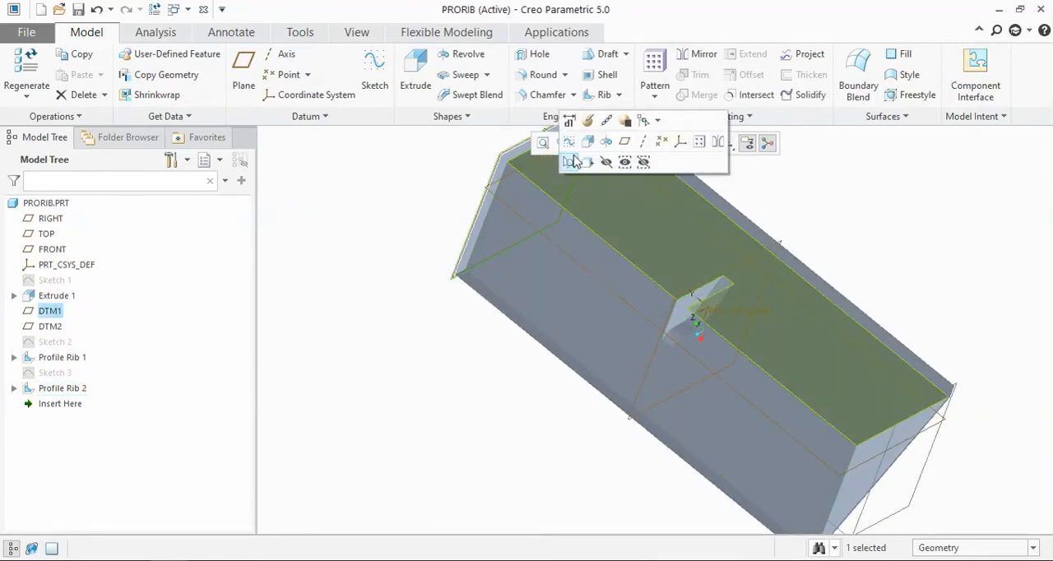
click(569, 142)
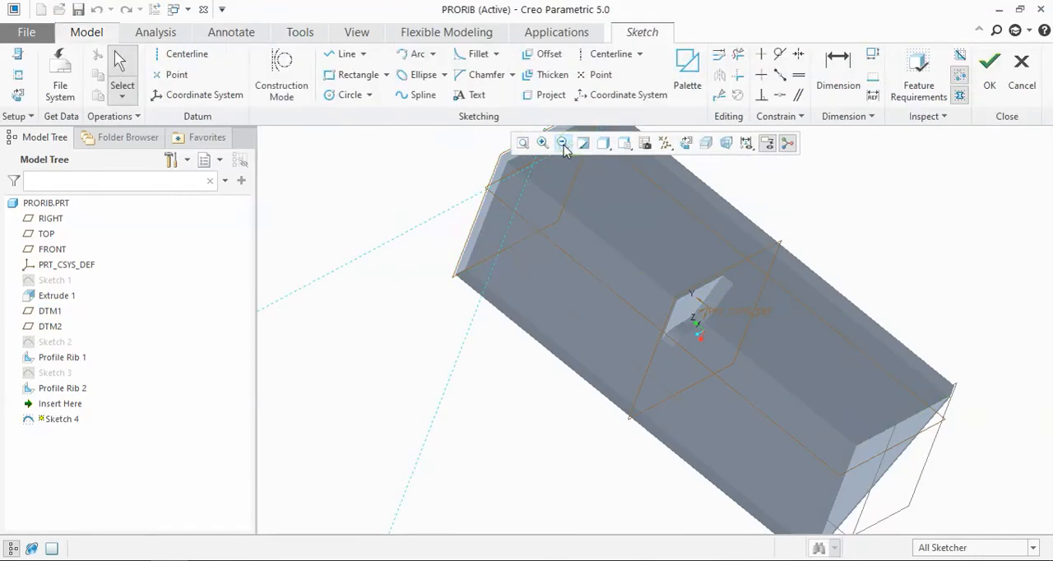
click(685, 141)
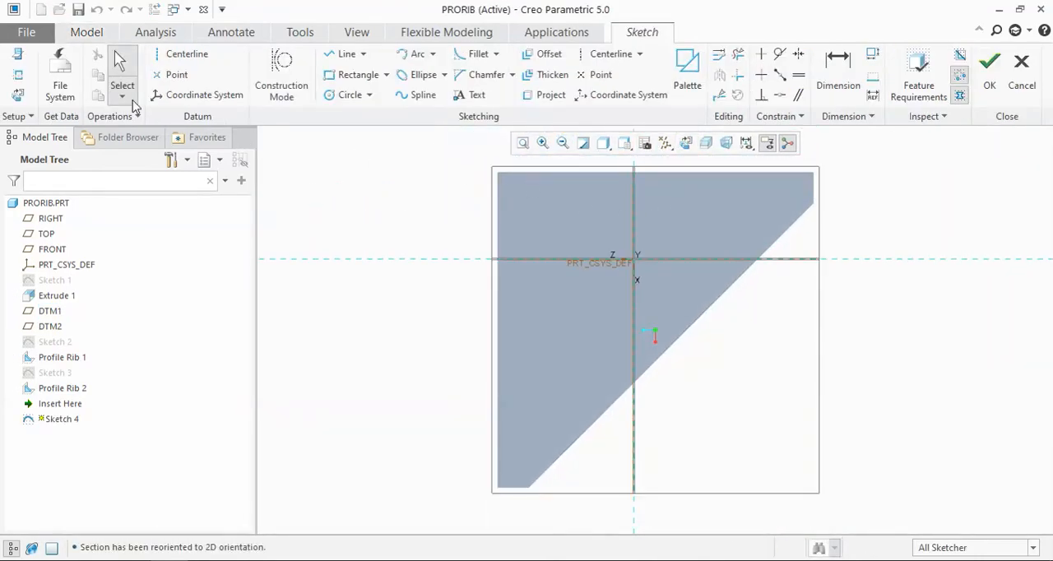
Step: Add the inner faces of both L-profile legs as references for the sketch on DTM1
click(29, 76)
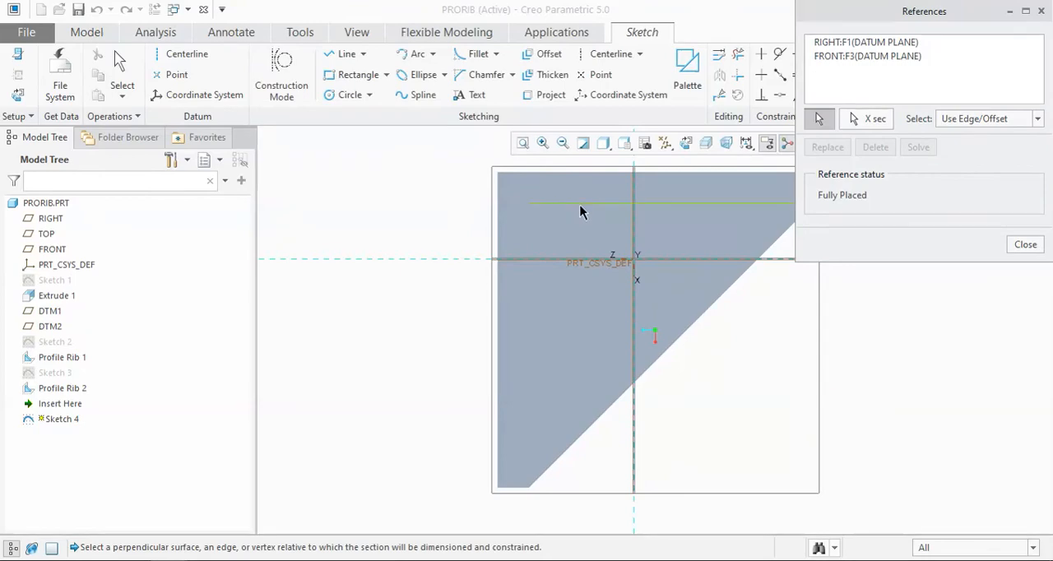
click(581, 211)
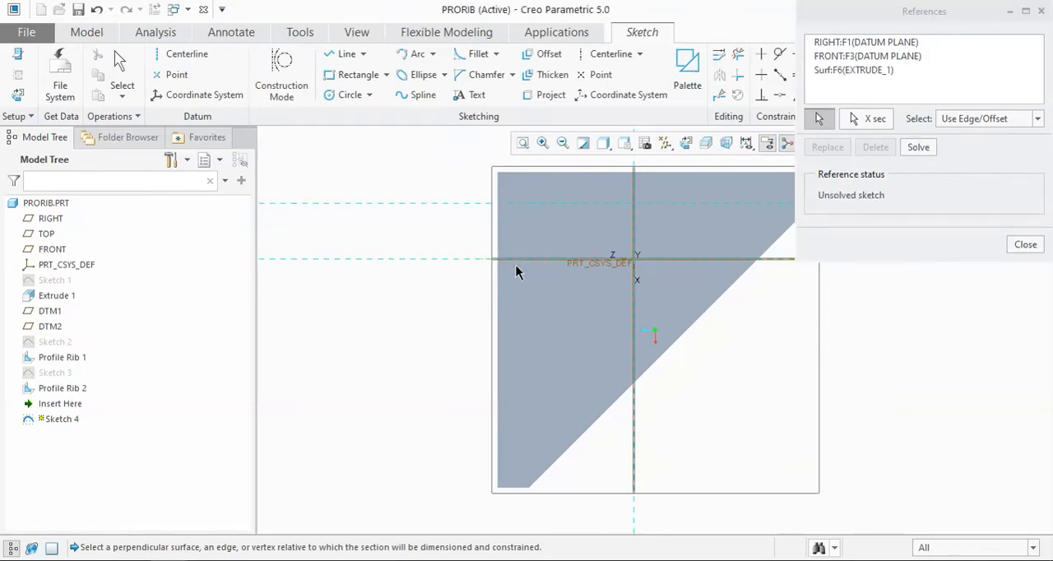
click(530, 304)
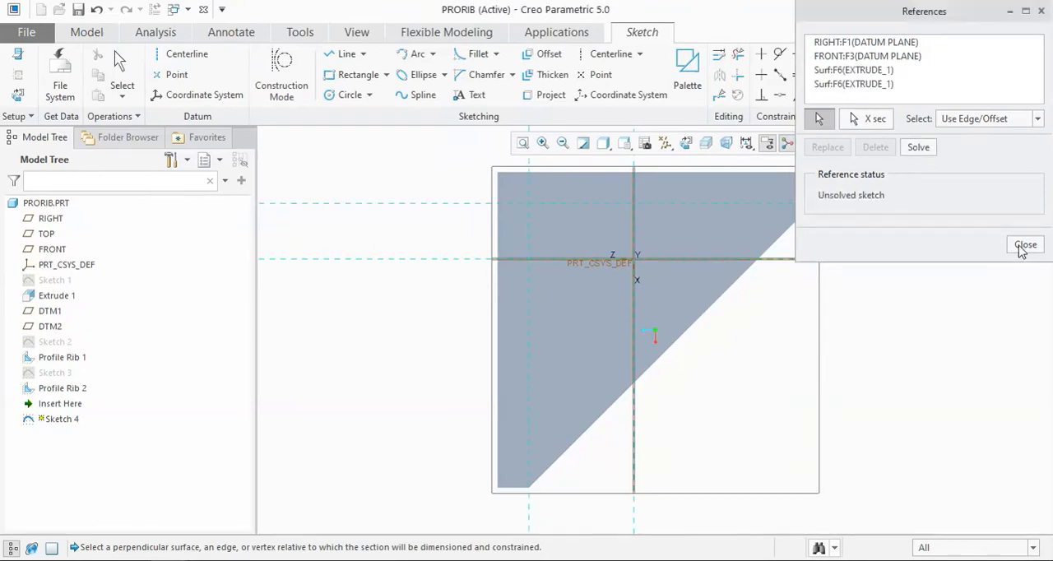
click(1021, 246)
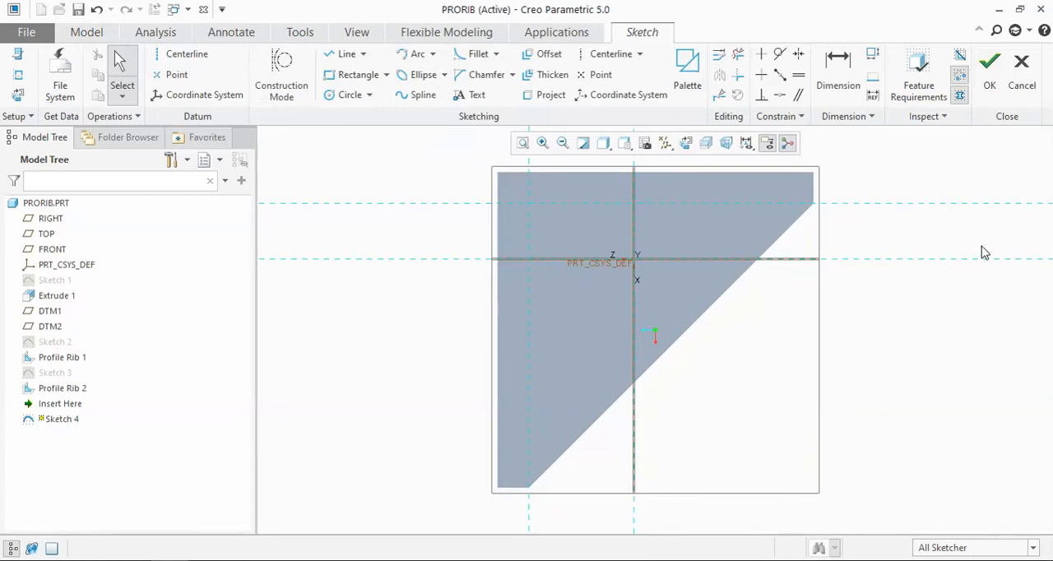
click(409, 55)
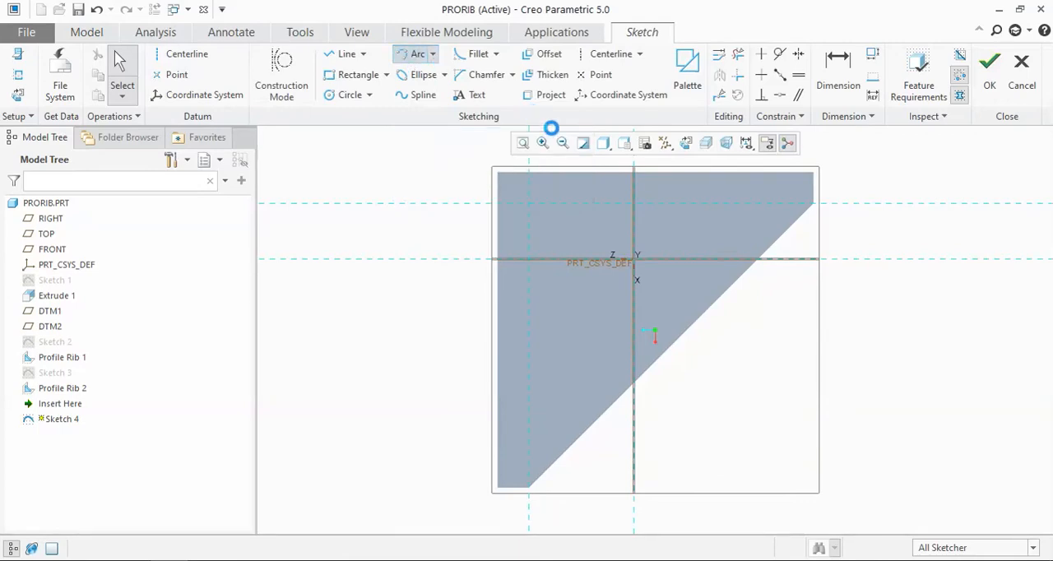
click(813, 205)
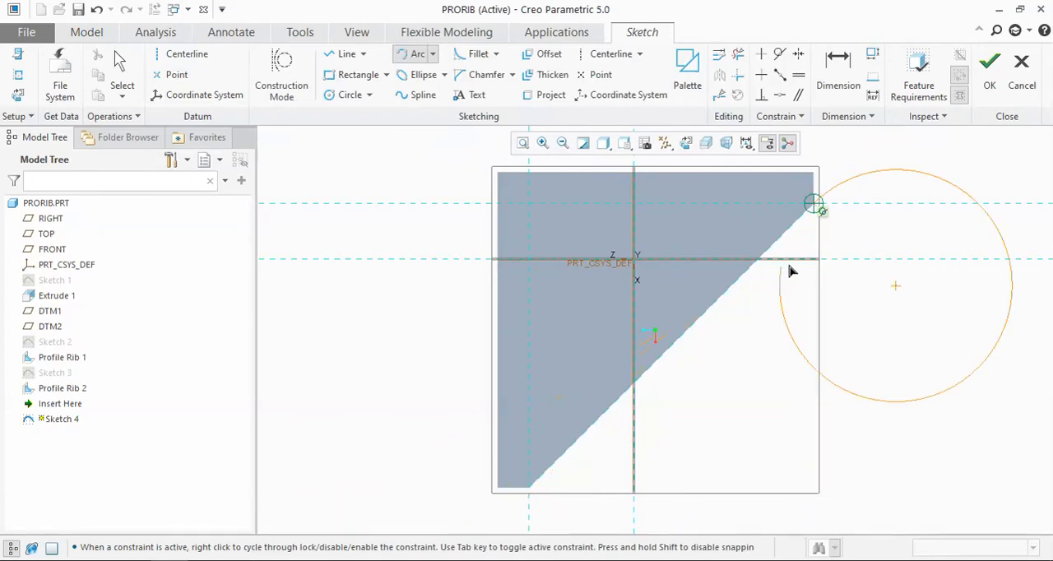
middle_click(827, 242)
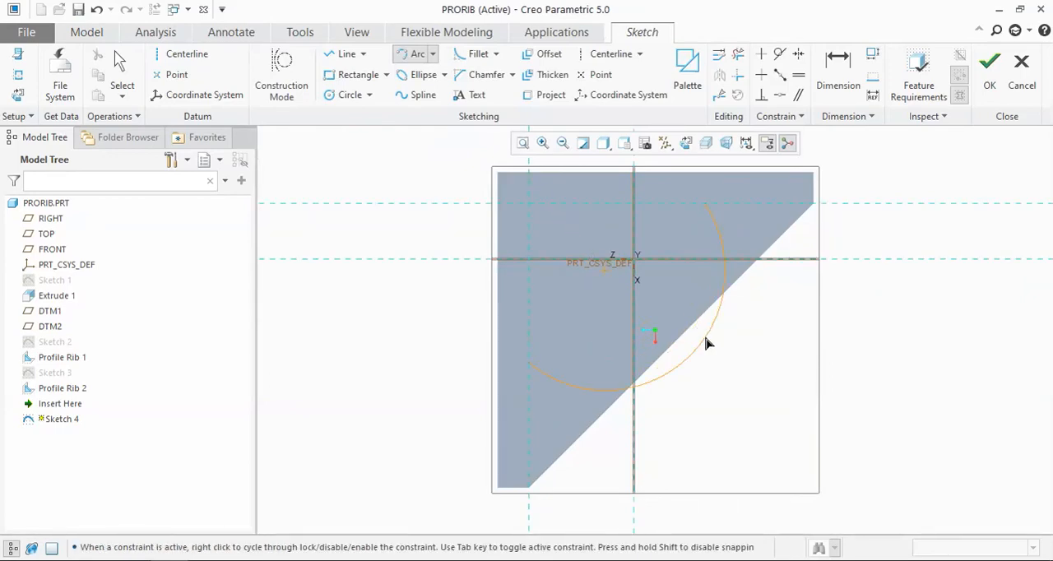
middle_click(706, 338)
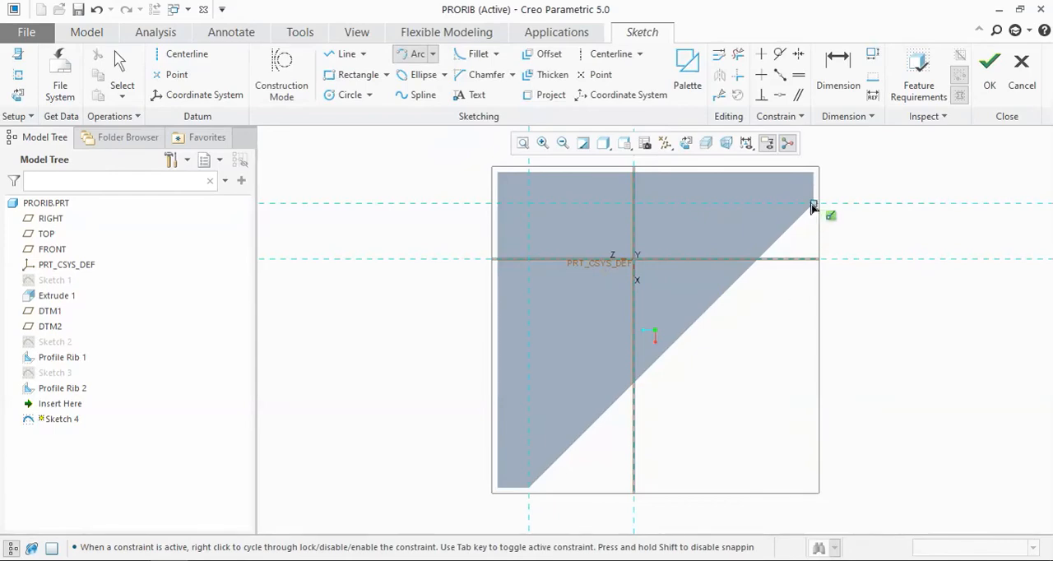
Step: Draw a three-point arc between the inner end corners of the two legs, bulging outward with a radius of about 144 mm
click(530, 489)
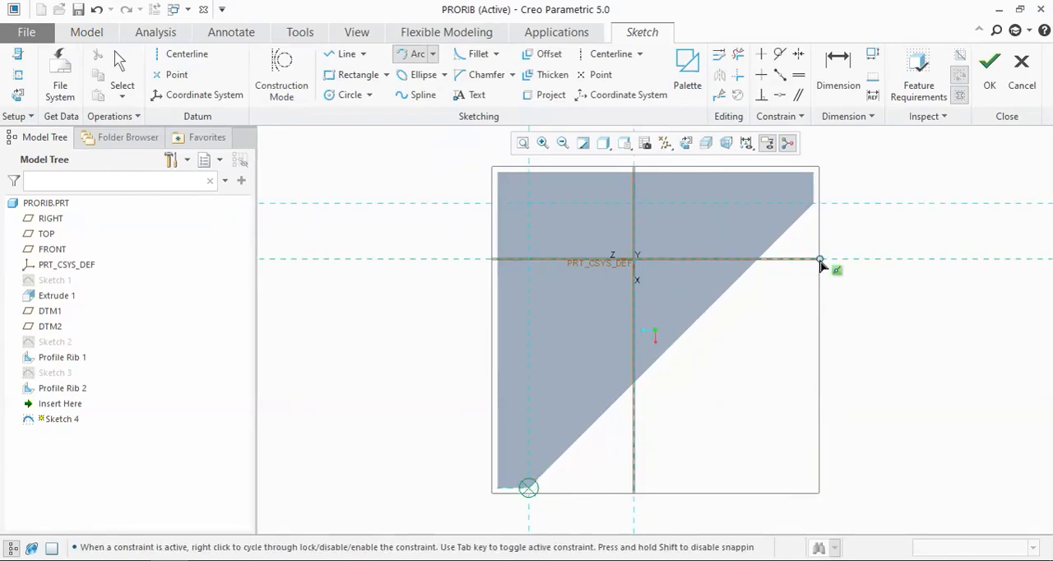
click(818, 205)
scroll(815, 210, up, 5)
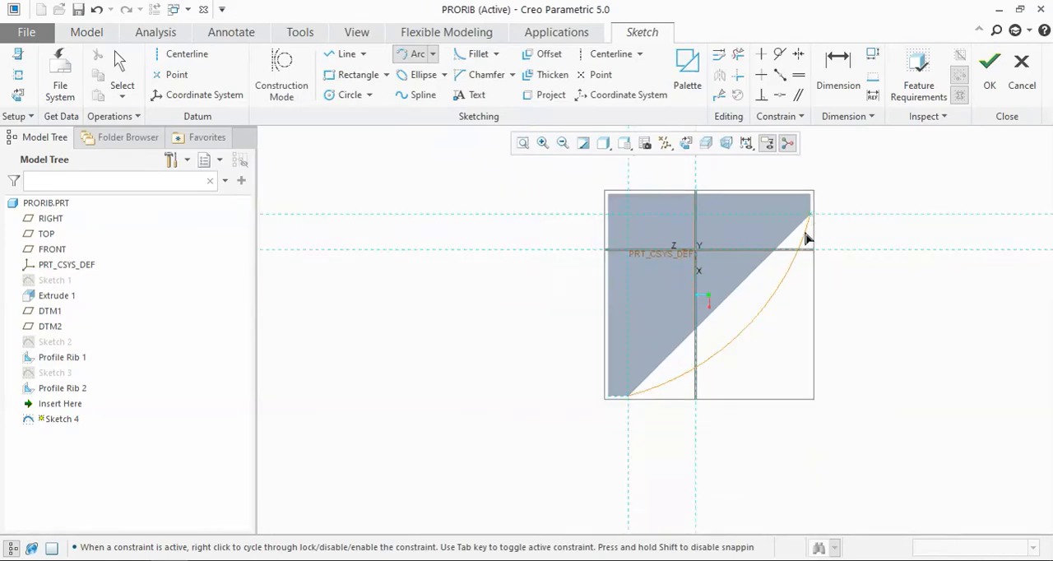
click(783, 280)
middle_click(796, 277)
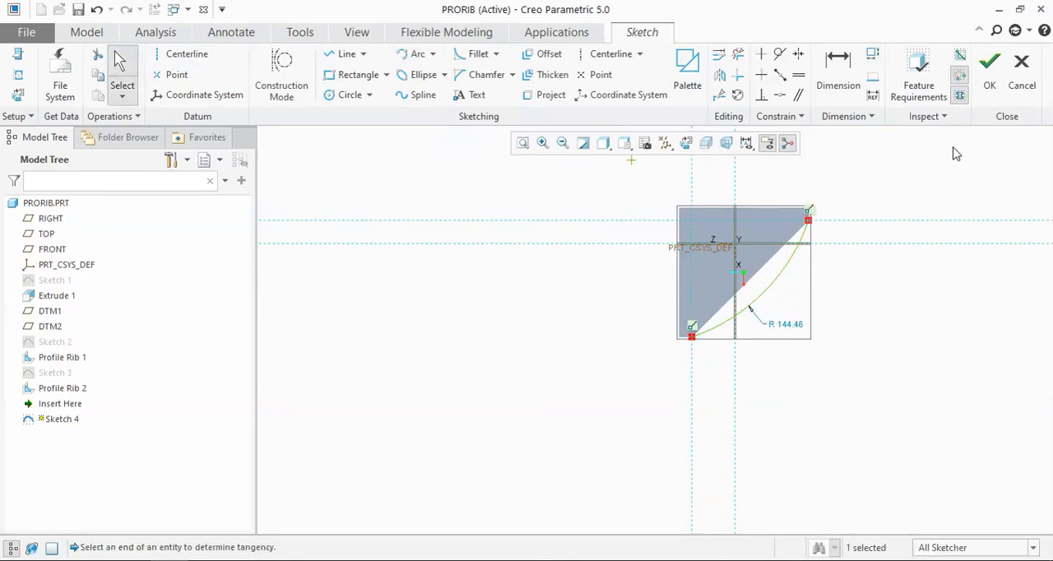
Step: Finish the arc sketch on DTM1 and start a Profile Rib from it
click(989, 83)
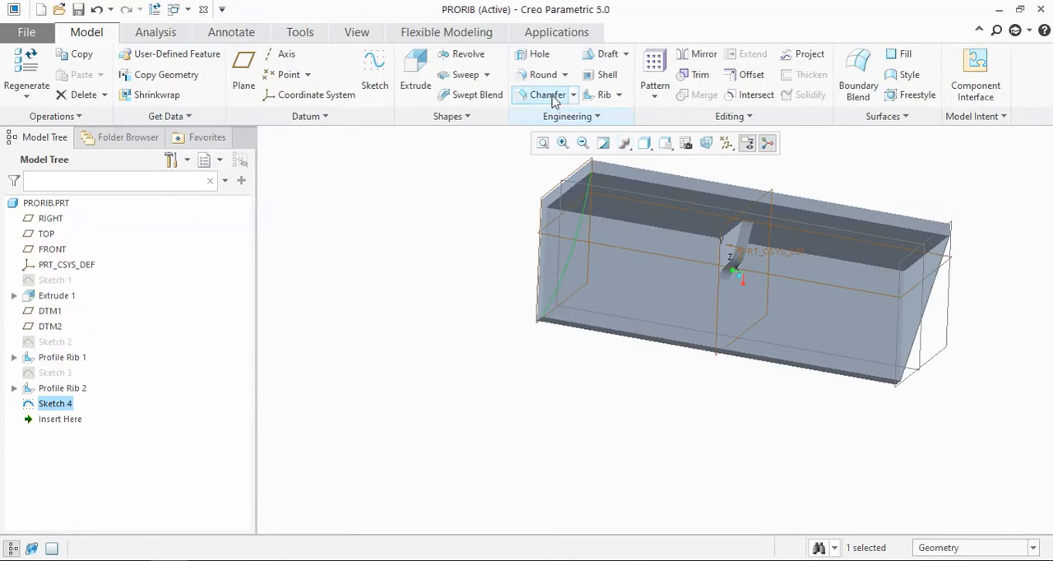
click(619, 95)
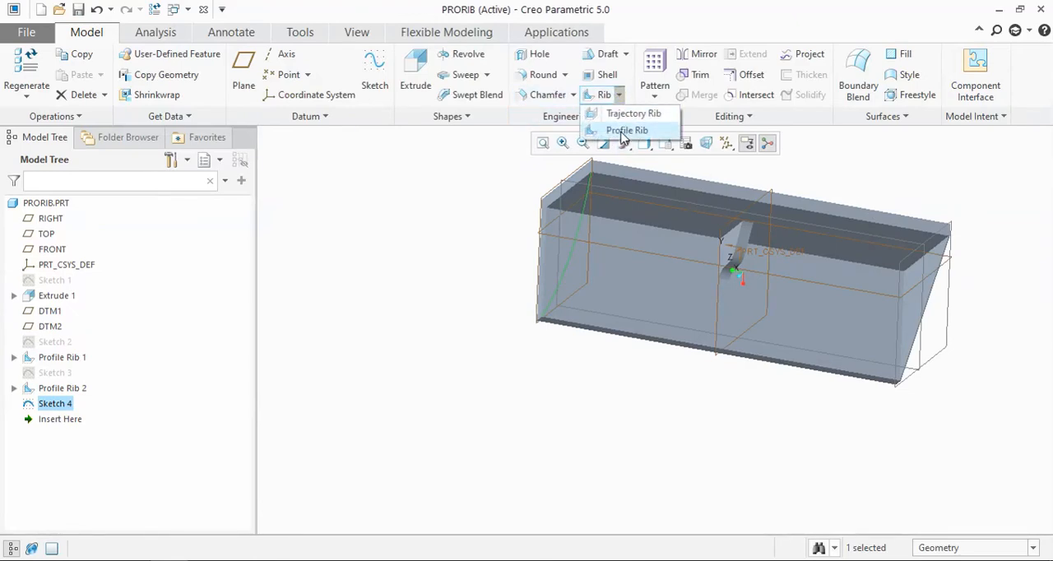
click(625, 131)
Step: Try to adjust the arc rib's thickness by pulling its handle in the model, bringing it to about 0.34 mm
scroll(597, 366, up, 3)
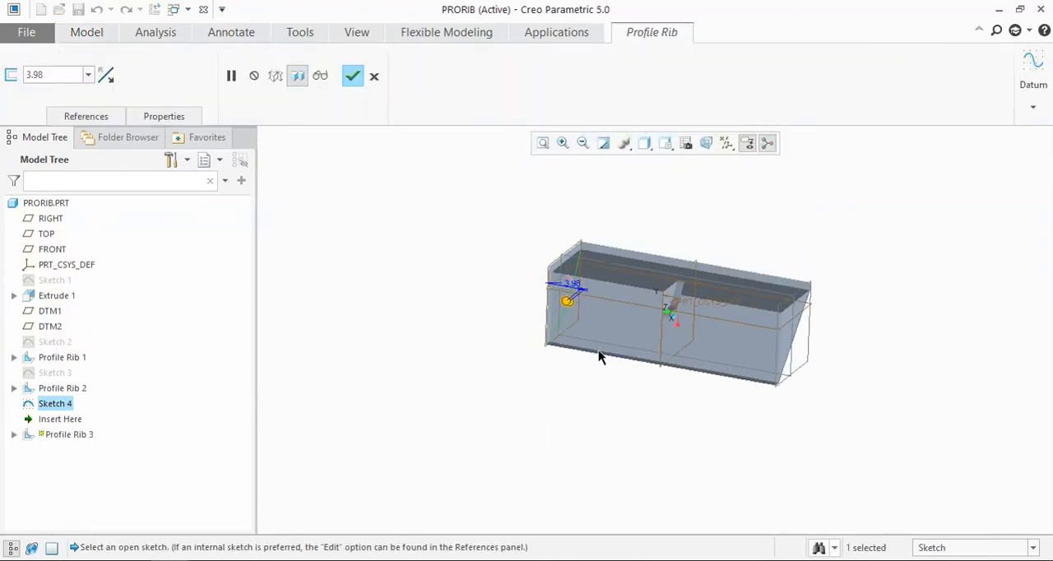
middle_drag(575, 426, 609, 439)
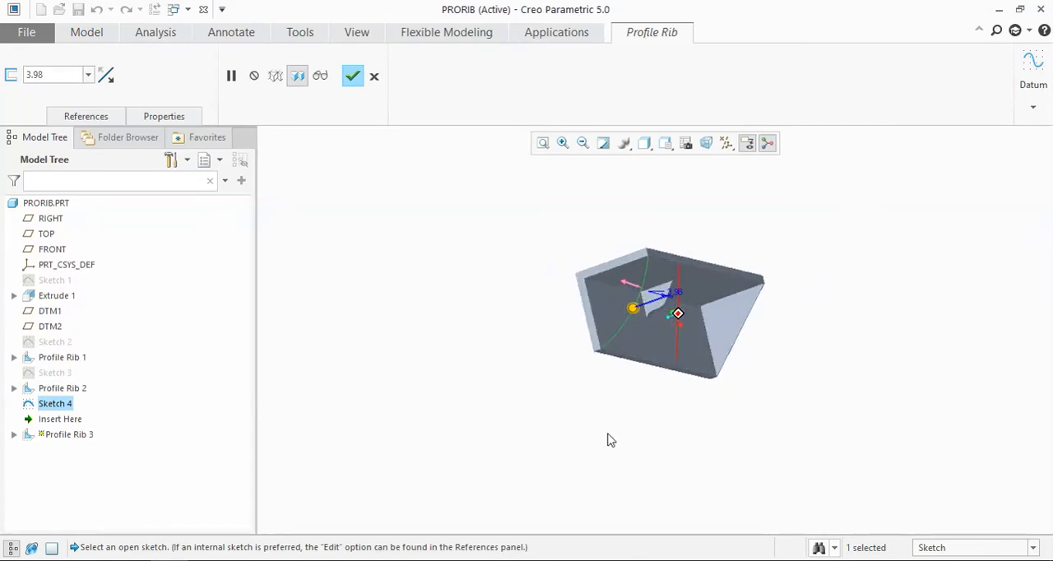
drag(637, 312, 656, 316)
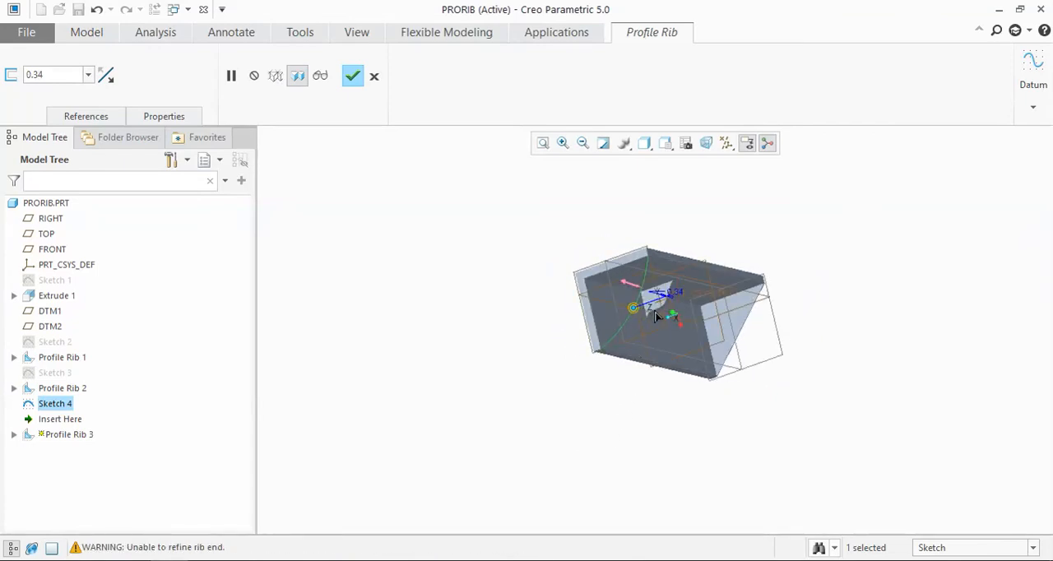
scroll(646, 318, down, 5)
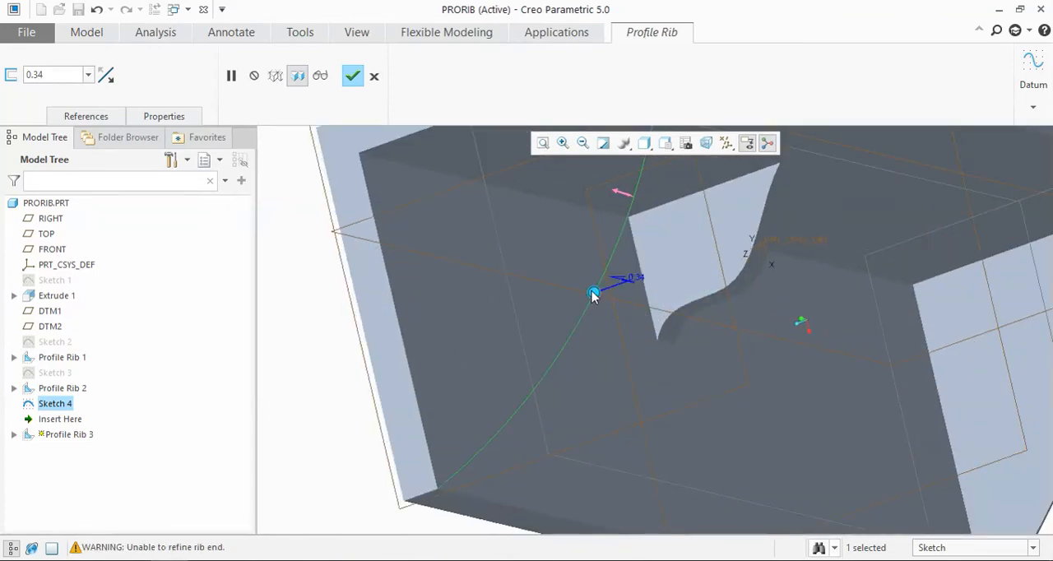
drag(582, 297, 607, 301)
Step: Set the arc rib's thickness to 1 mm and flip its material direction toward the inner corner of the profile
click(88, 75)
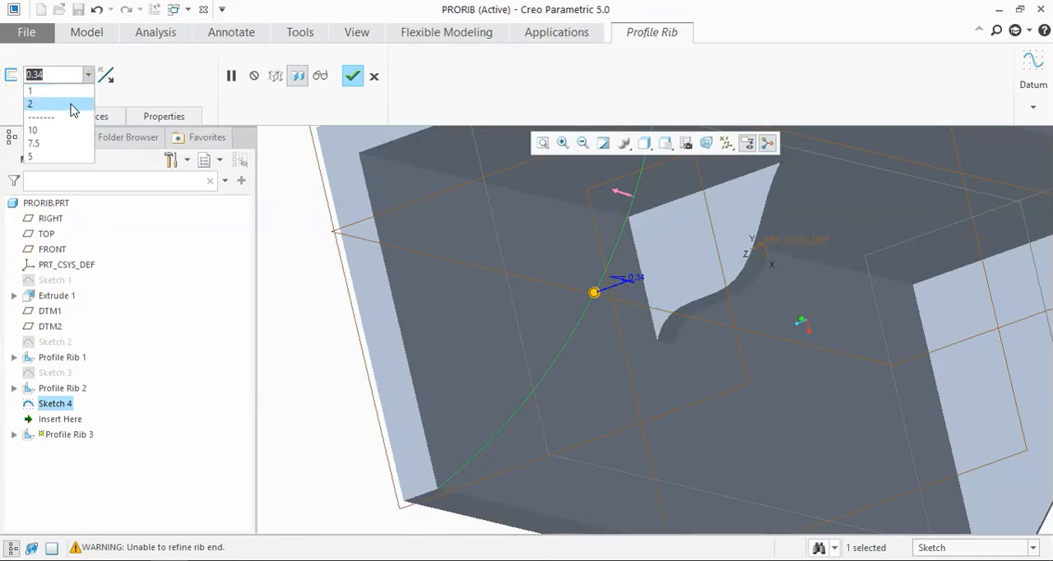
click(66, 90)
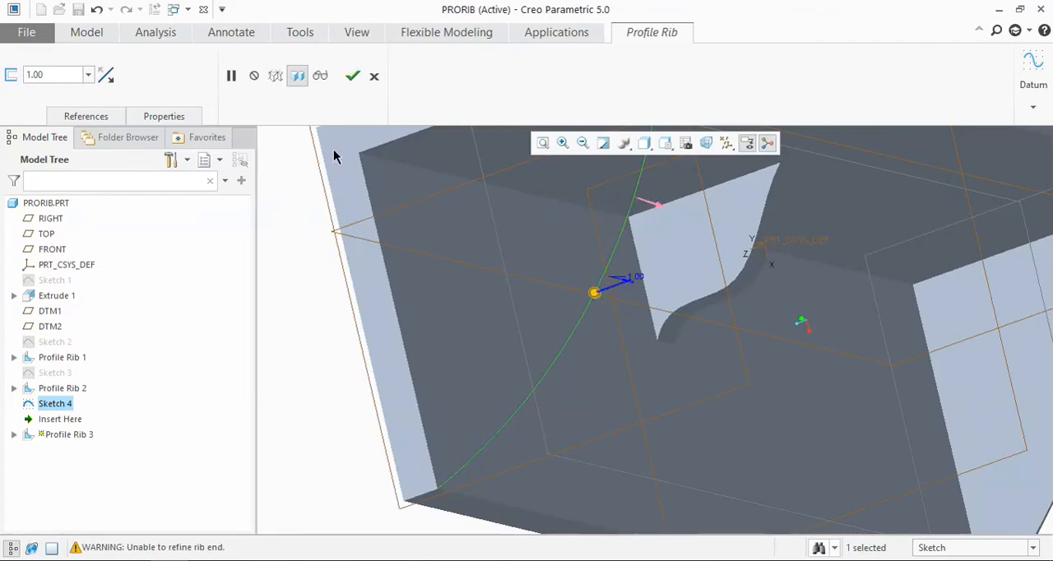
double_click(64, 74)
text(1)
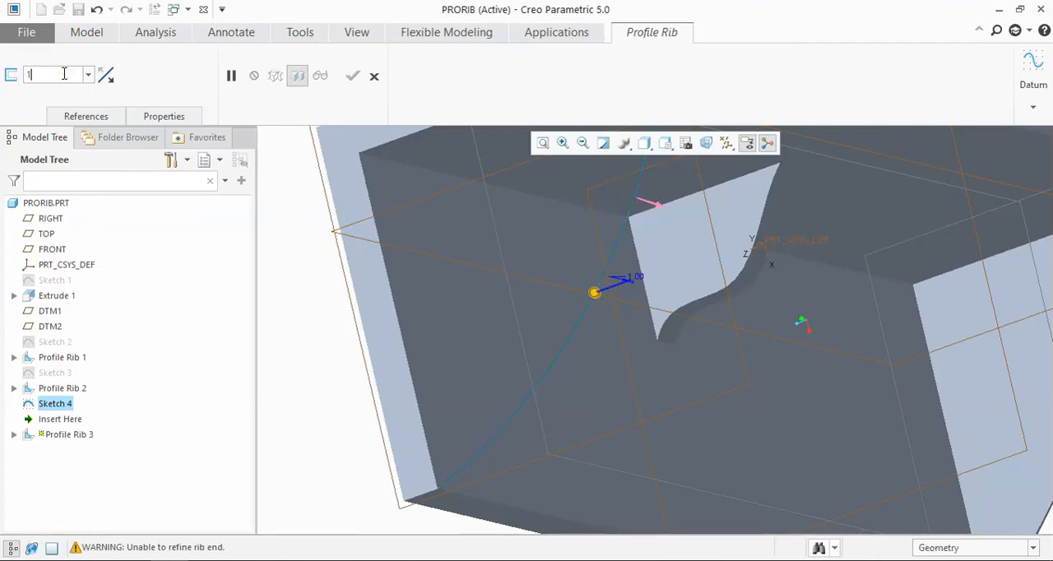
key(Return)
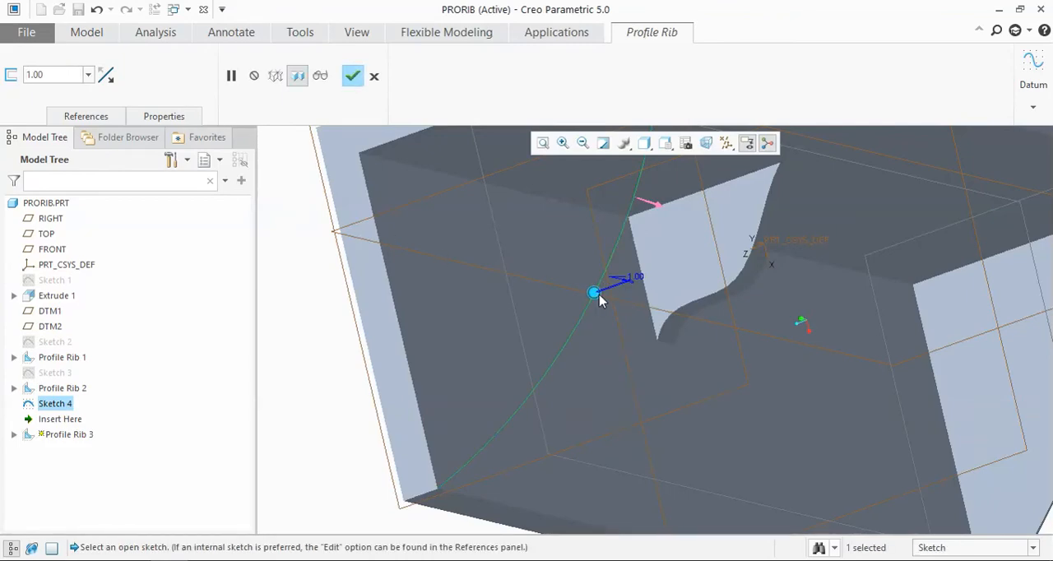
Step: Try to resize the arc rib's thickness with its handle, and reset the thickness dimension in the model to 1 mm
drag(597, 294, 613, 295)
scroll(624, 303, up, 4)
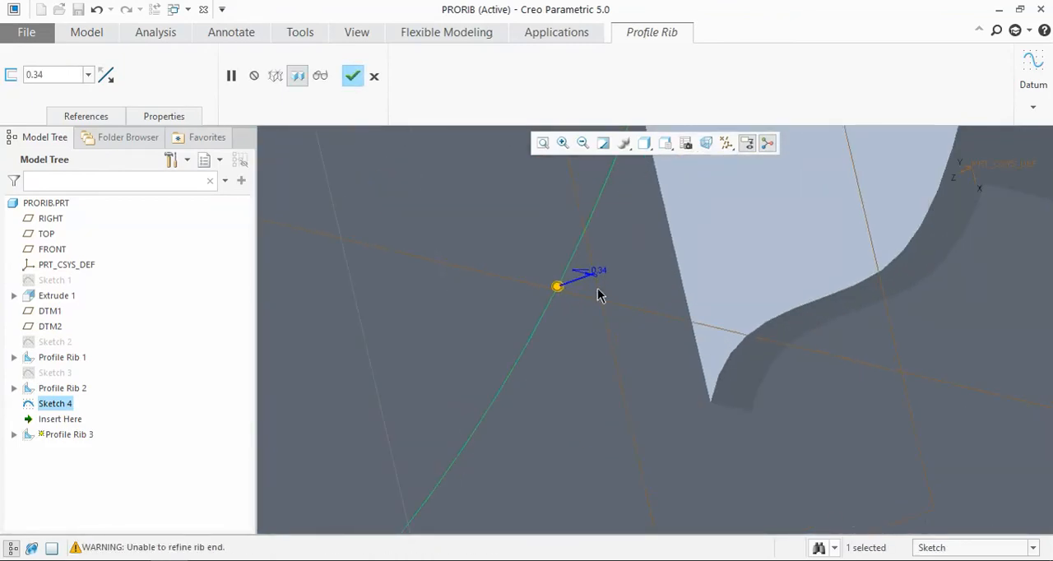
scroll(639, 339, up, 5)
scroll(602, 311, down, 6)
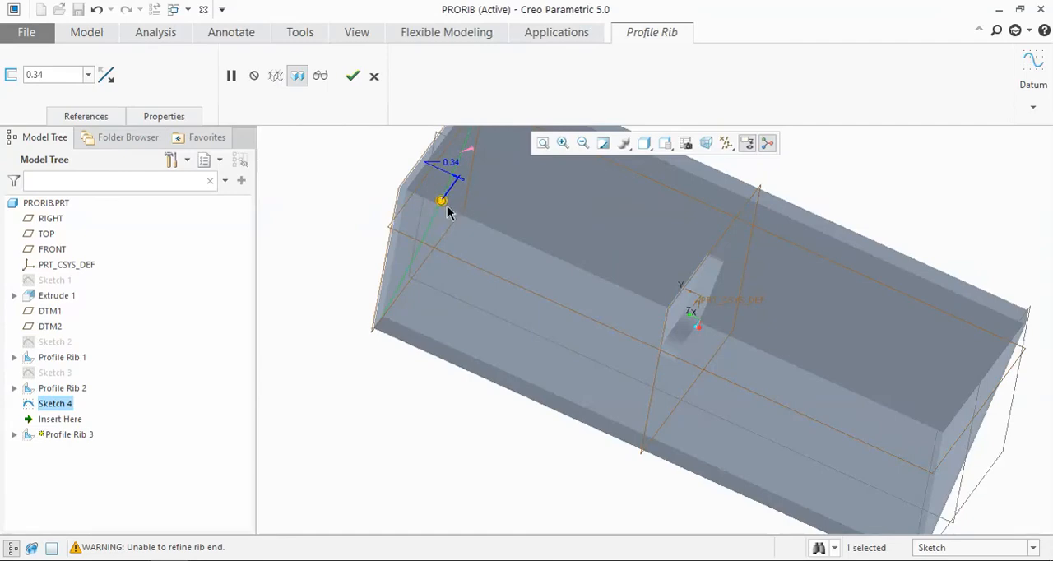
scroll(451, 206, up, 2)
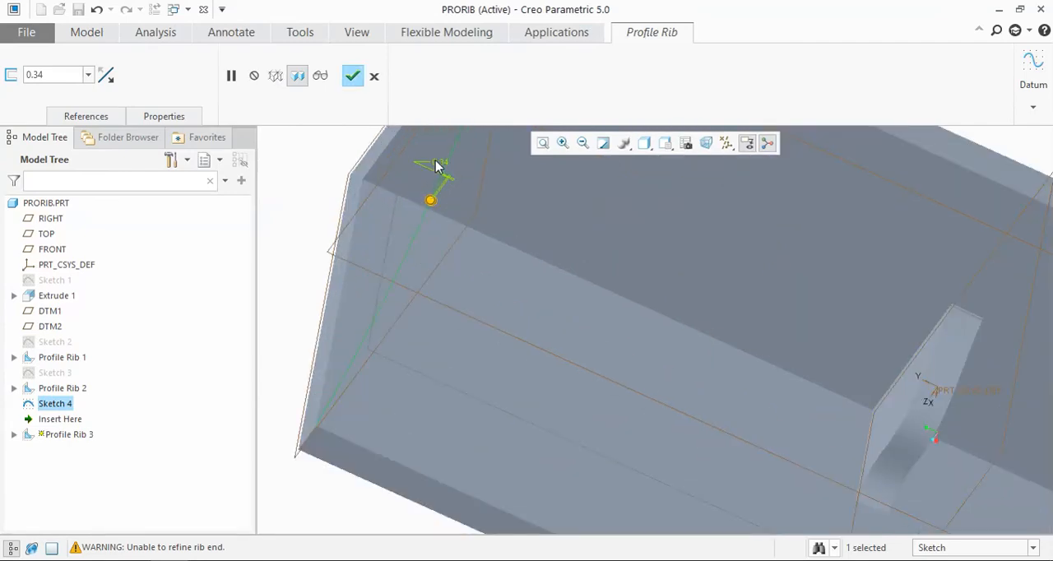
double_click(440, 163)
text(1)
key(Return)
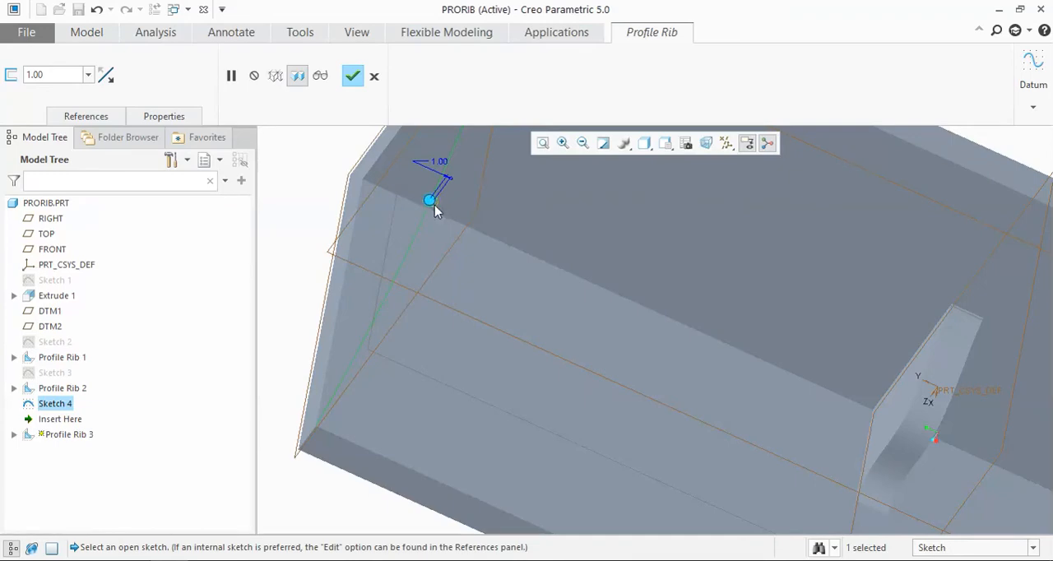
Step: Pull the thickness handle again to about 0.34 mm and examine the arc rib's end from several angles
drag(433, 204, 449, 211)
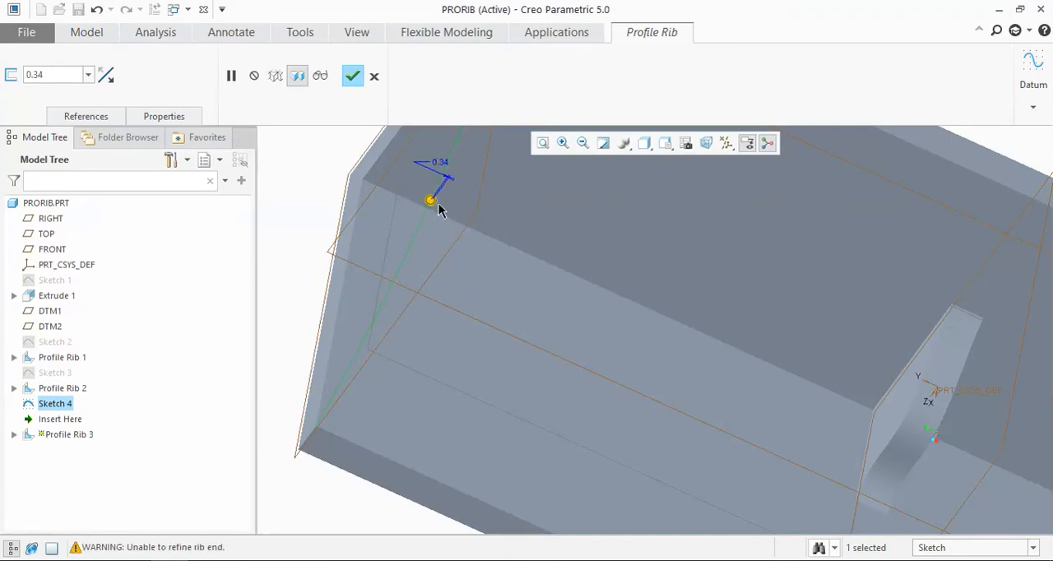
scroll(437, 207, up, 2)
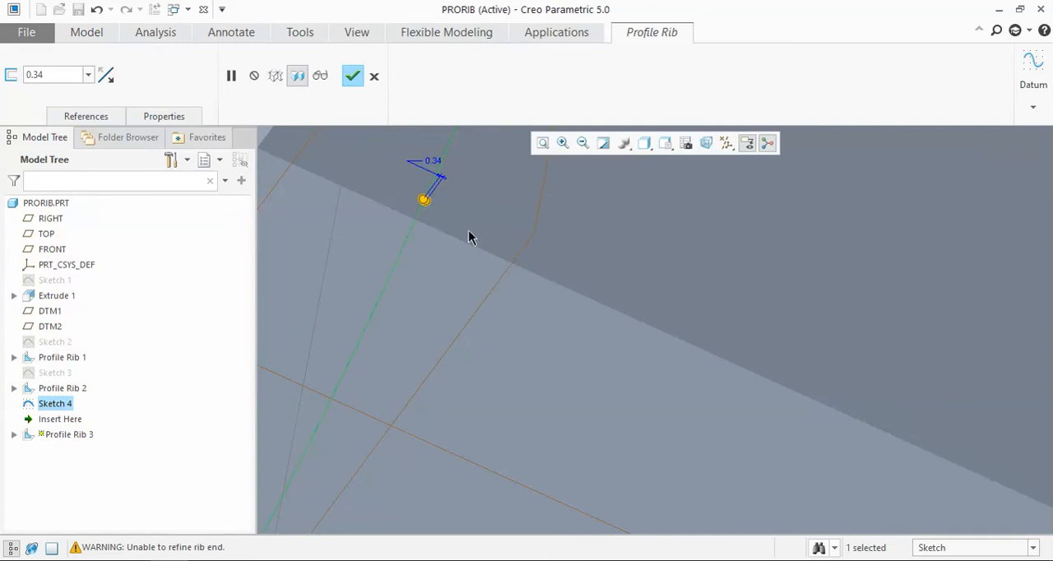
scroll(447, 206, up, 5)
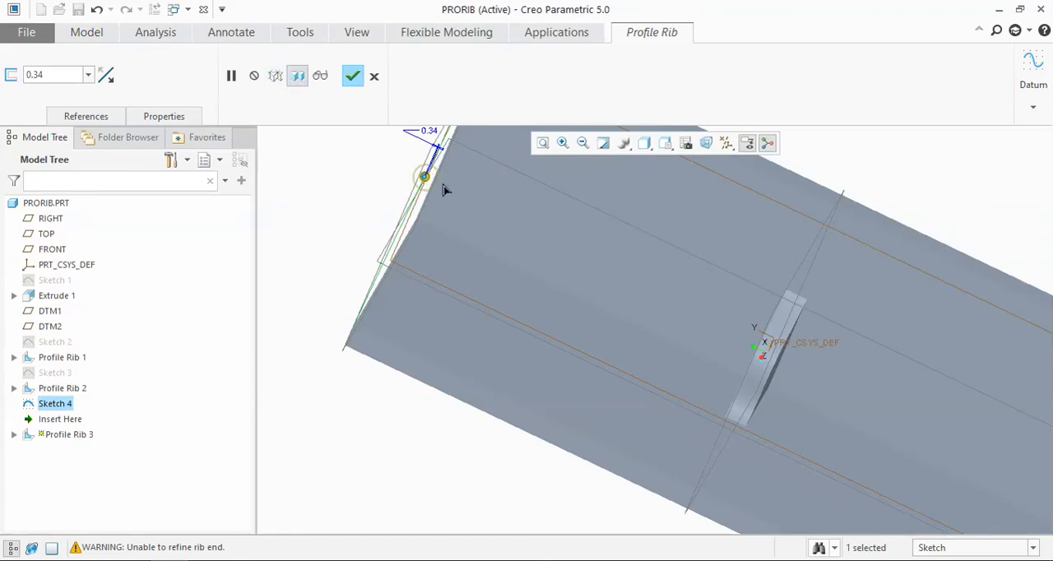
scroll(431, 181, down, 2)
scroll(428, 182, up, 4)
middle_drag(442, 192, 486, 222)
scroll(477, 201, down, 2)
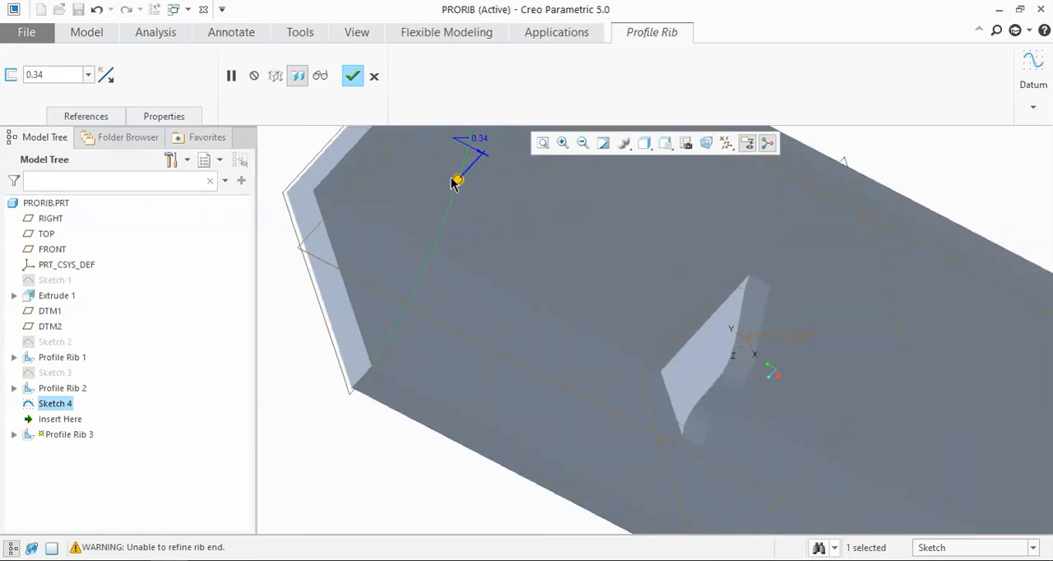
scroll(463, 178, up, 3)
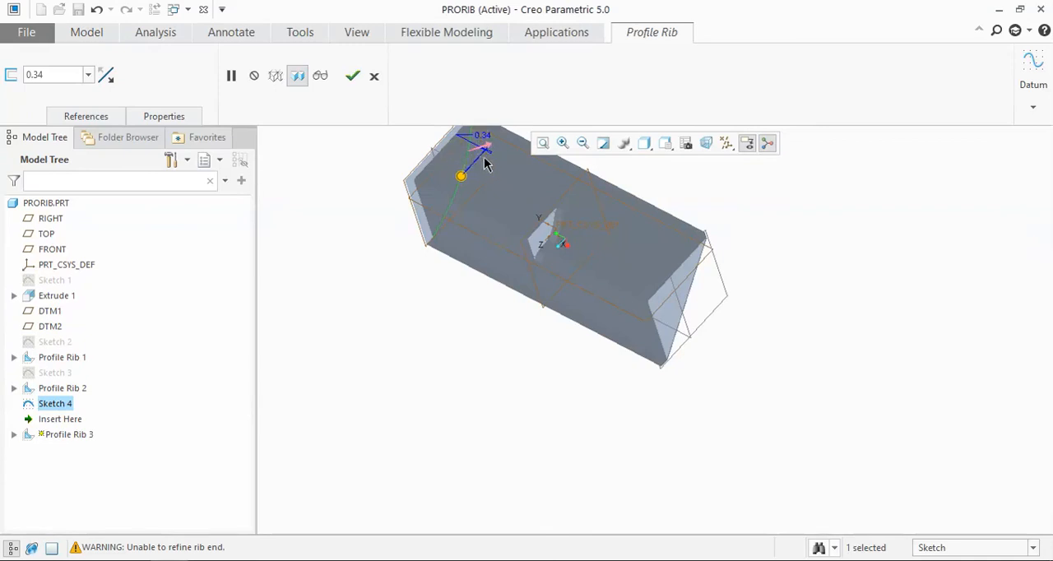
scroll(467, 188, up, 2)
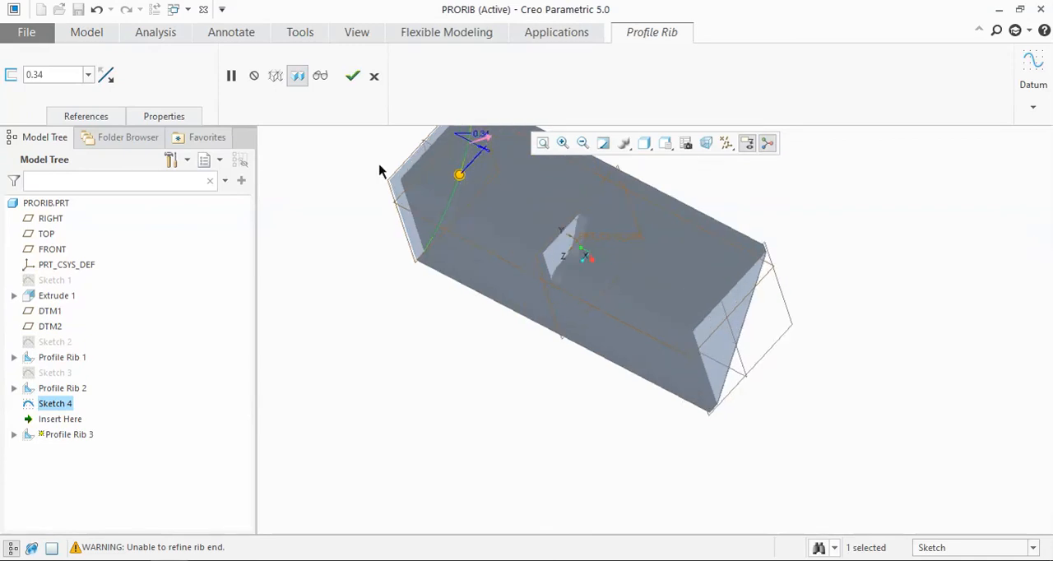
Step: Switch the side on which the arc rib's thickness is applied twice and set the thickness to 1 mm
click(105, 74)
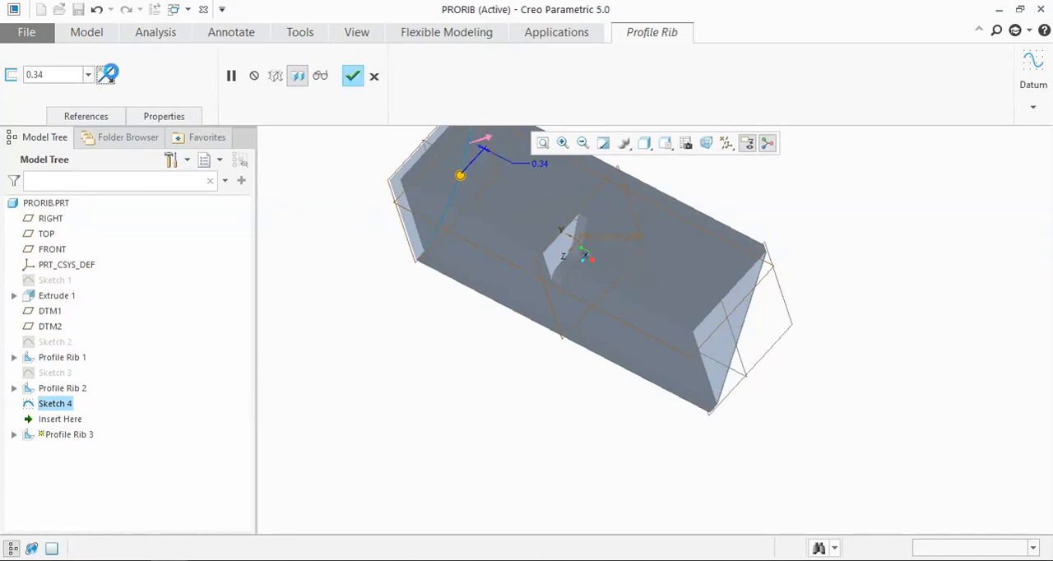
click(108, 73)
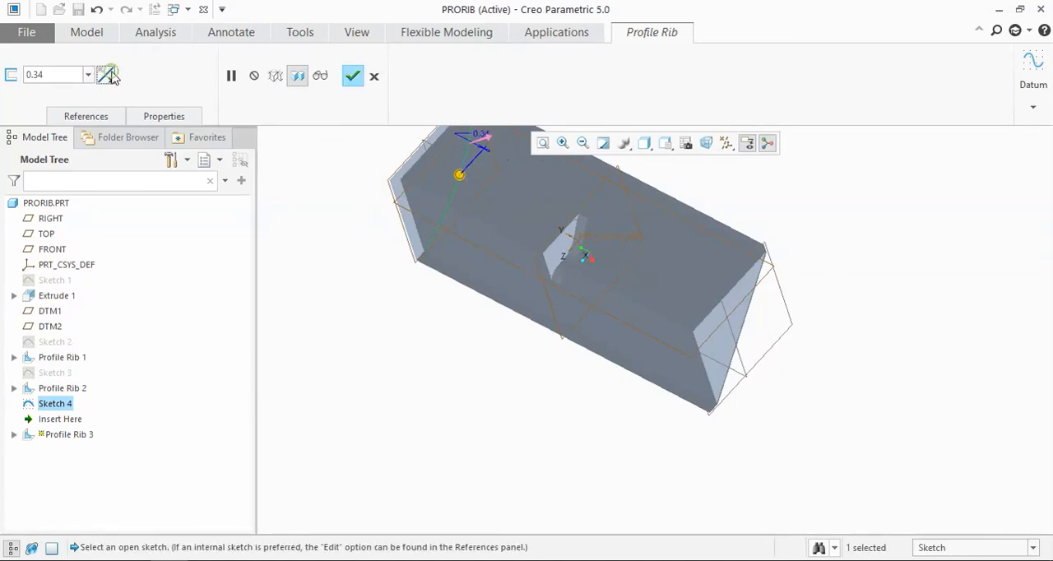
double_click(41, 75)
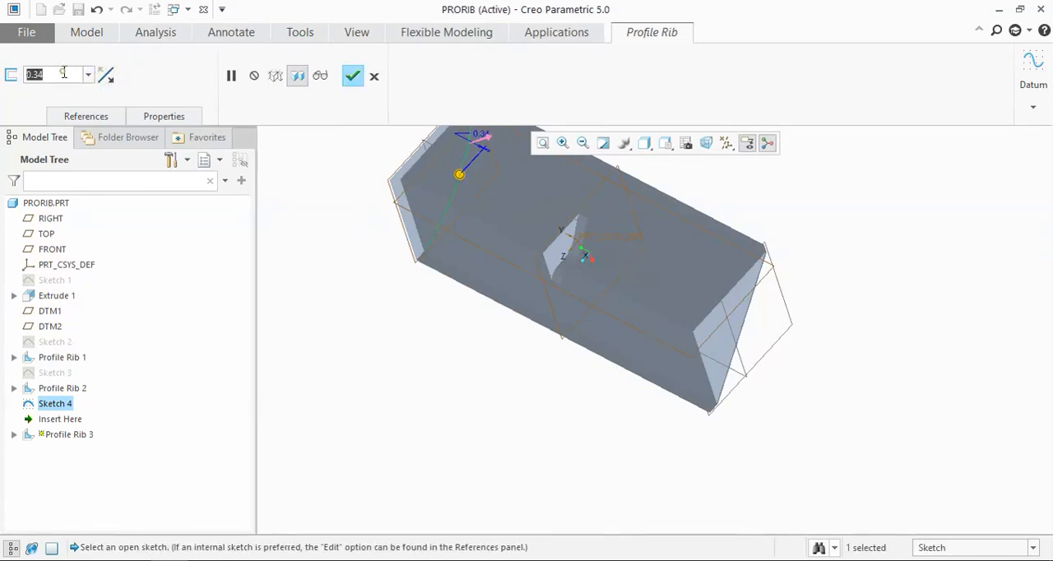
text(1)
key(Return)
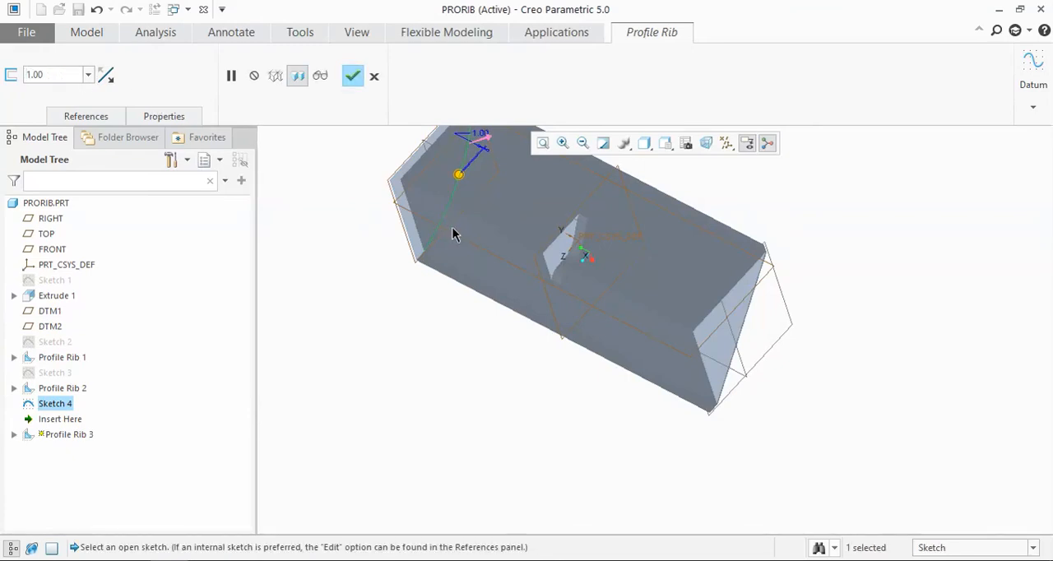
Step: Stretch the arc rib's thickness handle outward to about 46 mm and pull it back inside to about 8.9 mm
scroll(455, 238, down, 2)
middle_drag(461, 238, 419, 197)
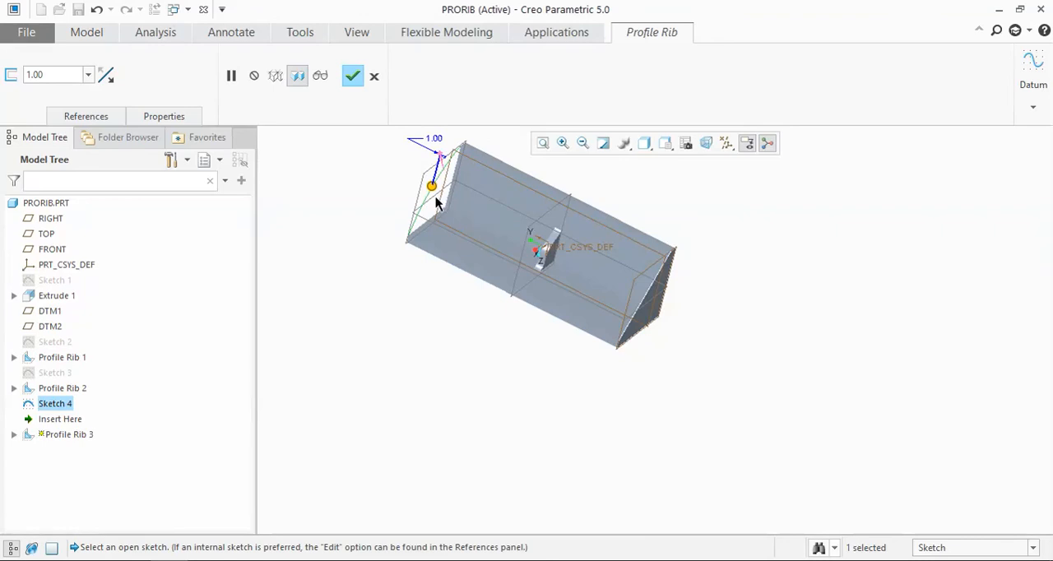
scroll(436, 203, up, 2)
drag(430, 183, 372, 175)
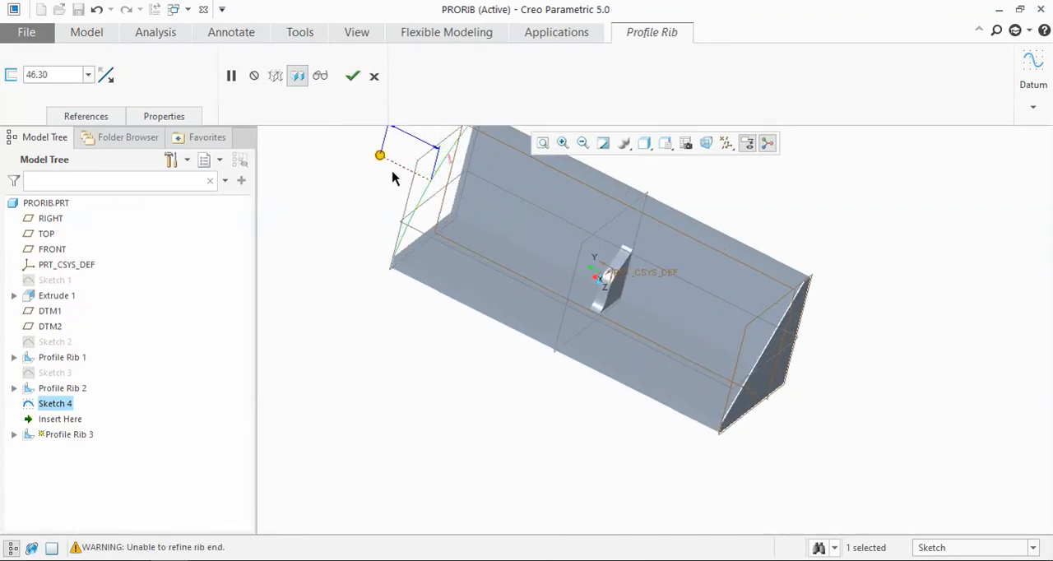
drag(380, 156, 451, 178)
Step: Set the arc rib's thickness to 1 mm and complete the Profile Rib
double_click(63, 72)
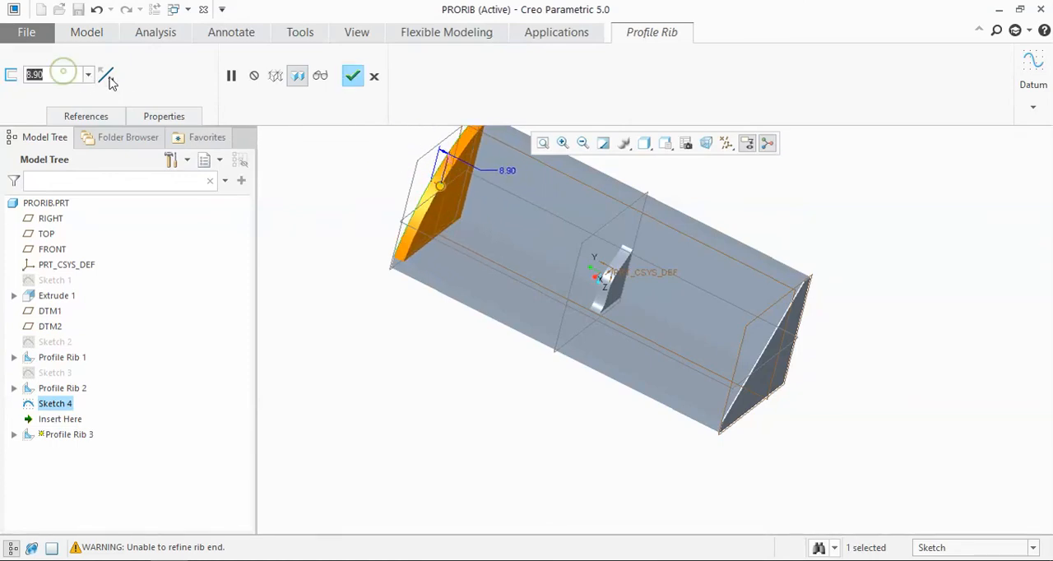
text(1)
key(Return)
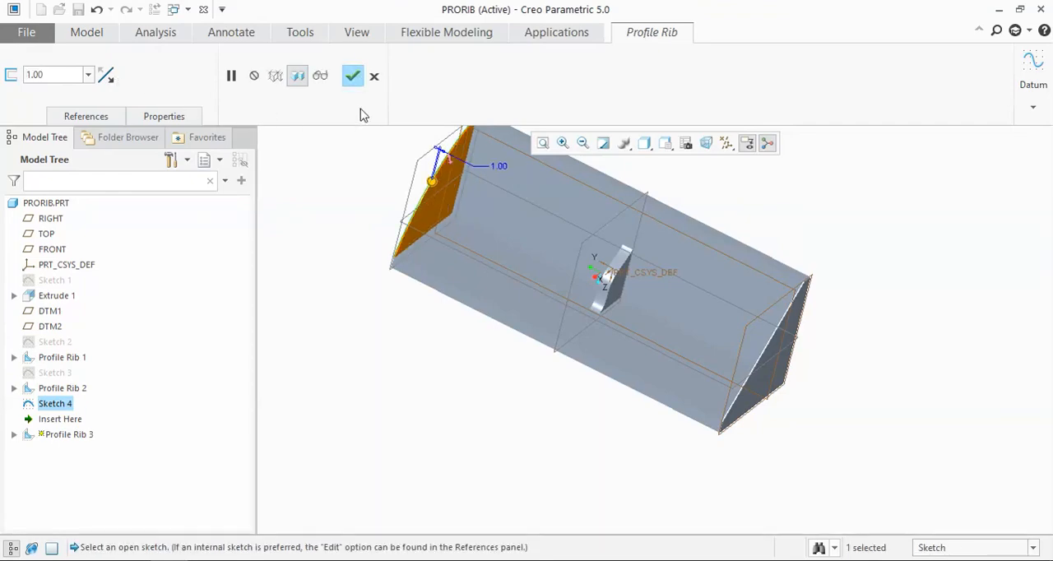
click(352, 76)
Step: Examine the L-profile part with its end and middle ribs from several angles
scroll(514, 280, down, 3)
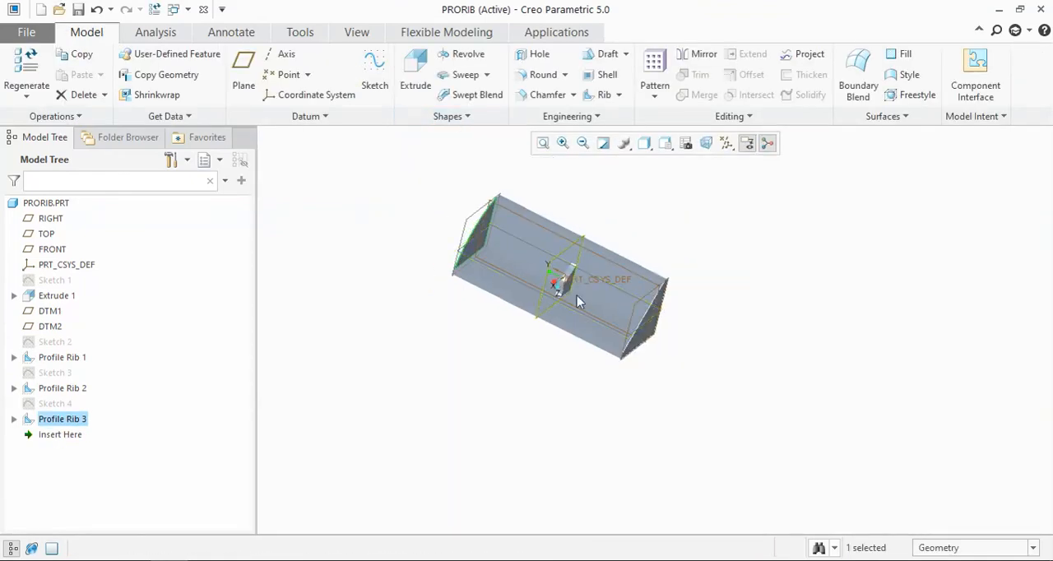
mouse_move(577, 296)
middle_down()
mouse_move(766, 252)
mouse_move(799, 263)
middle_up()
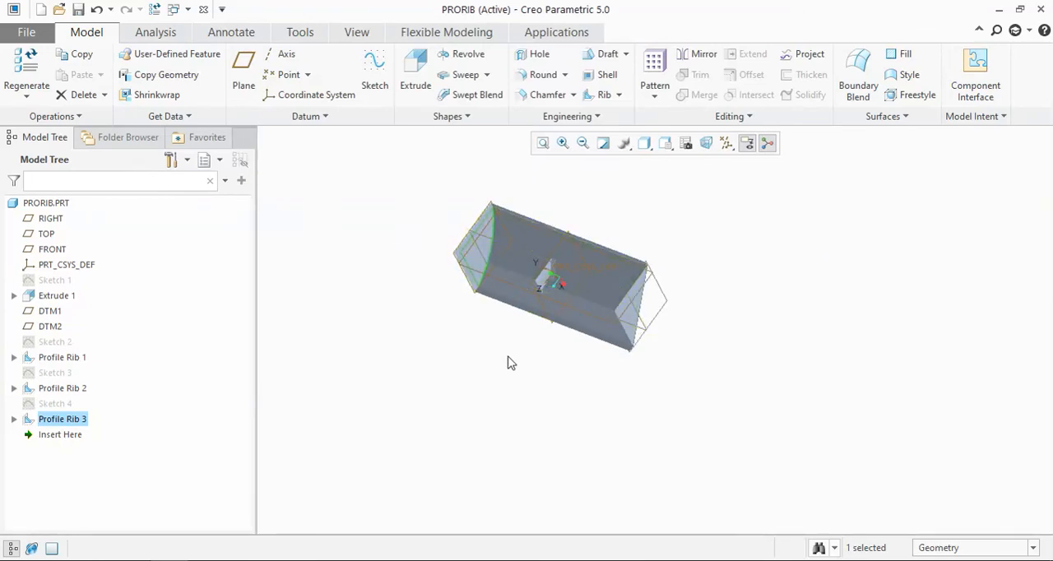
middle_drag(447, 332, 411, 301)
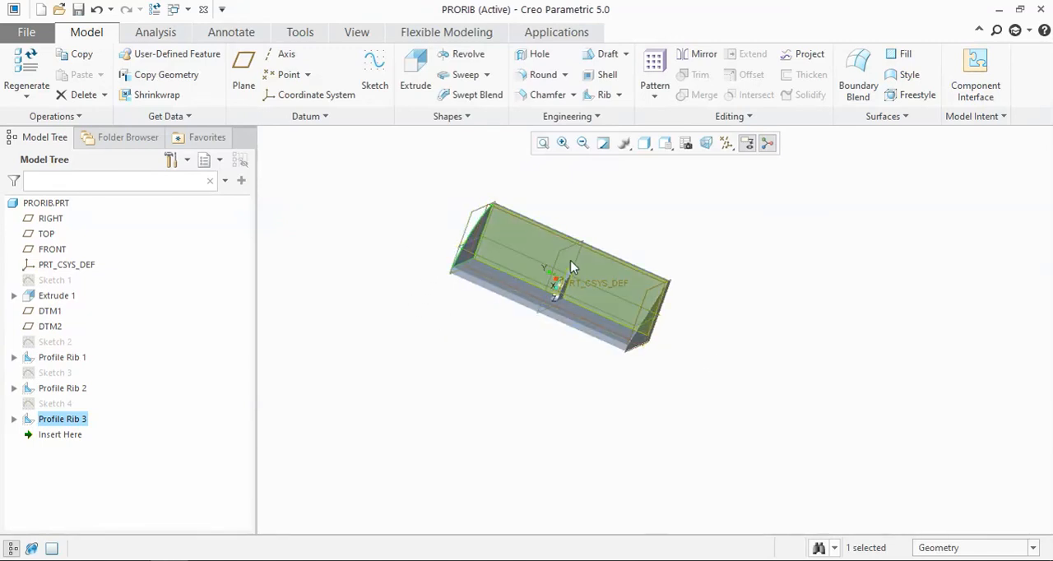
middle_drag(779, 307, 797, 353)
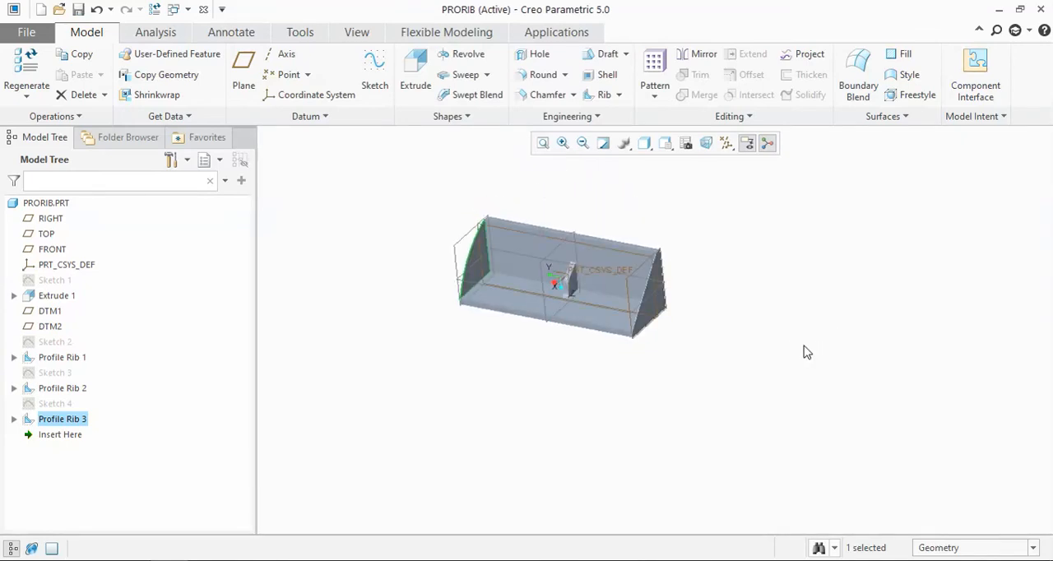